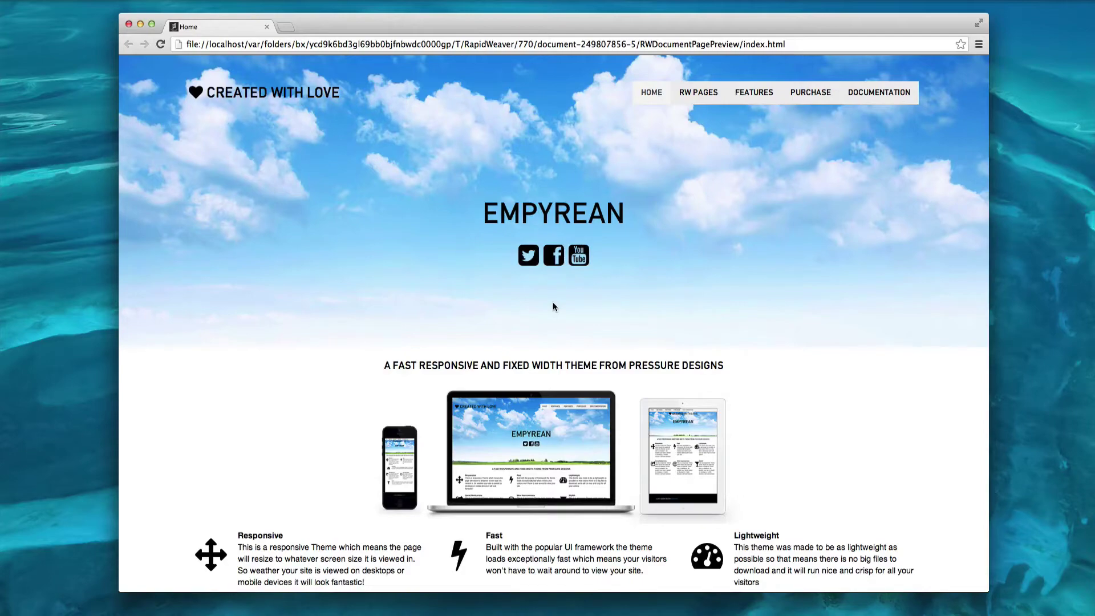
# Step: Examine the Empyrean home page from banner to footer in the browser preview, then its stacks layout in RapidWeaver
pyautogui.scroll(-5, 552, 306)
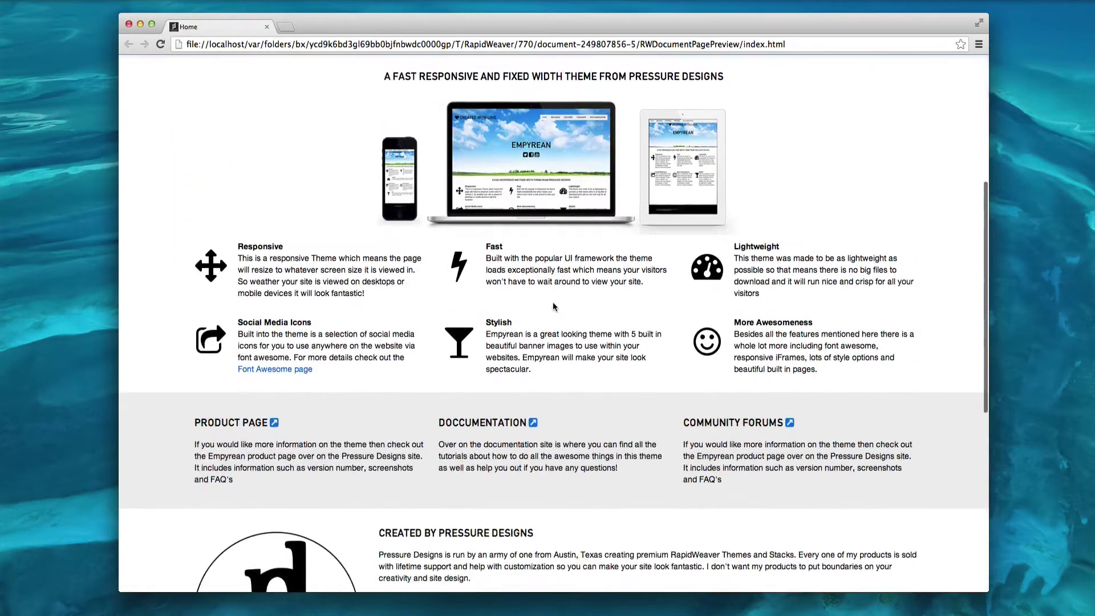
pyautogui.scroll(-3, 485, 282)
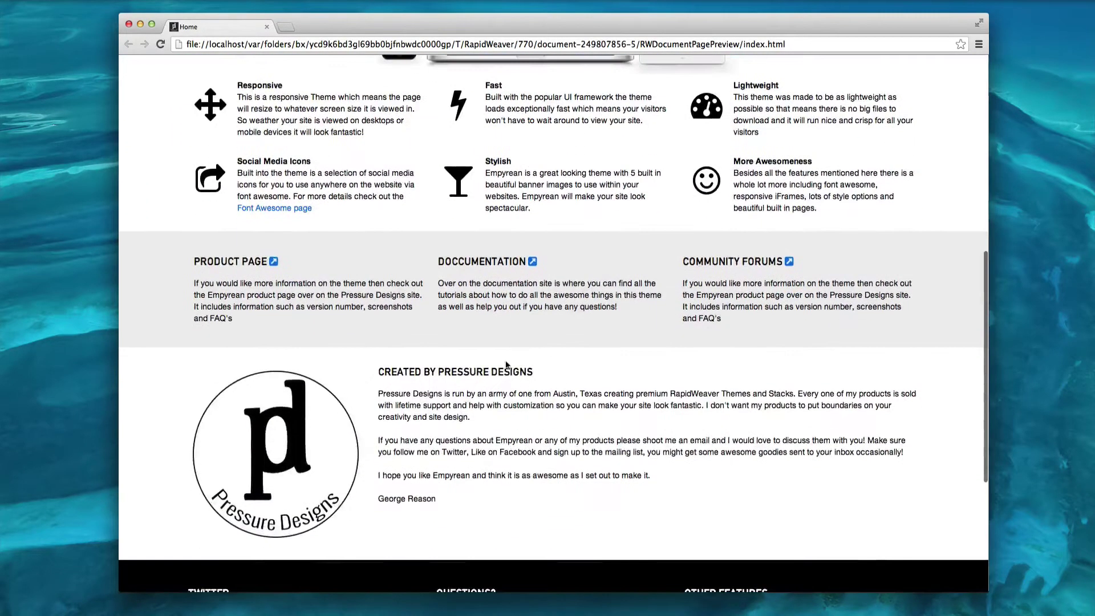
pyautogui.scroll(-5, 484, 285)
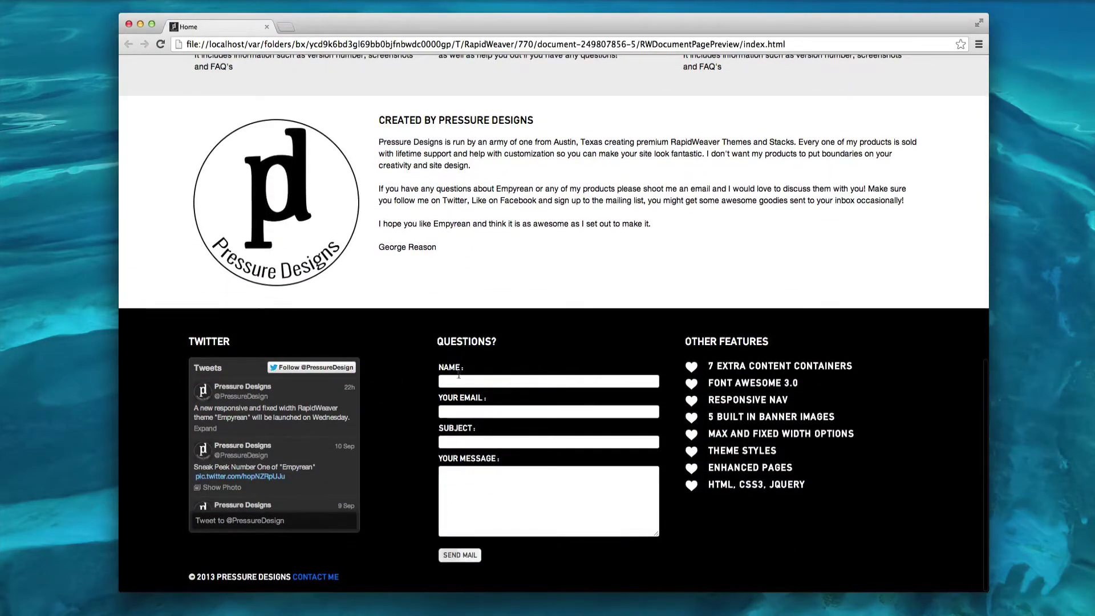
pyautogui.scroll(20, 504, 348)
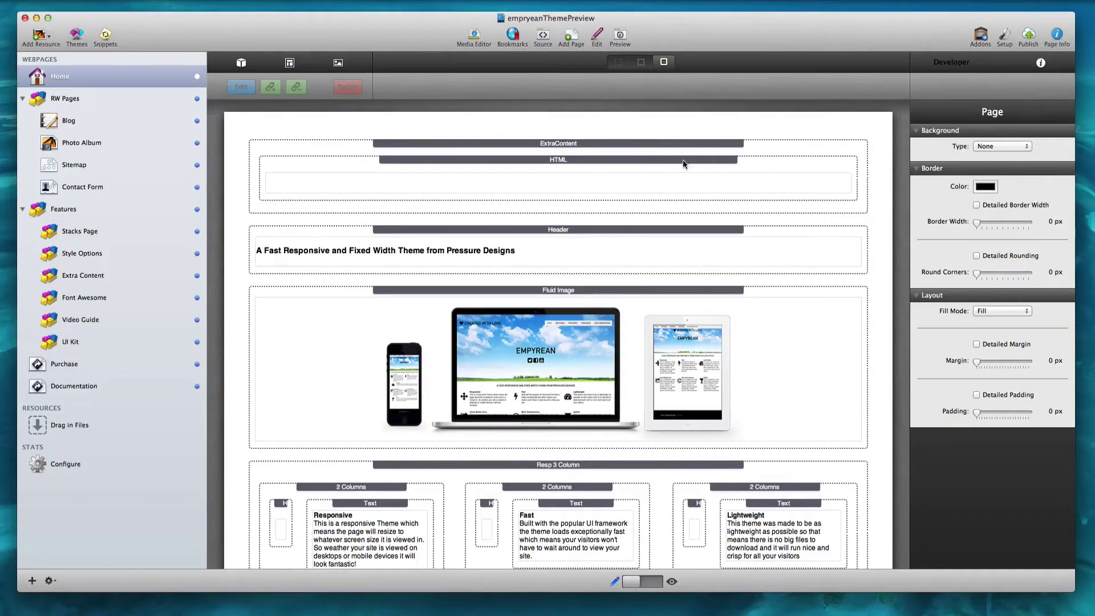
pyautogui.scroll(-15, 720, 187)
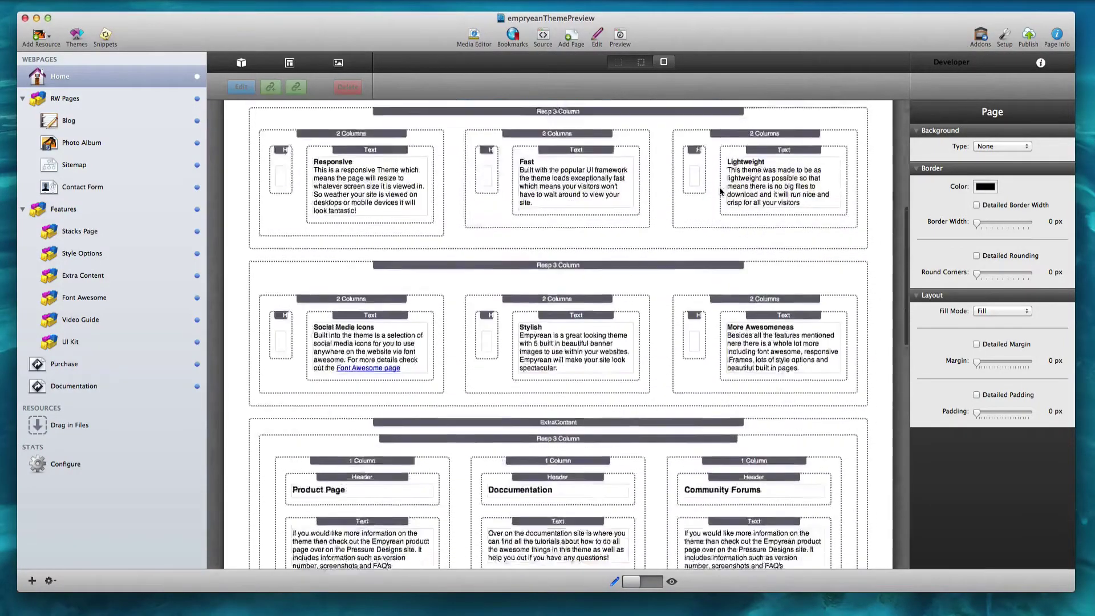
pyautogui.scroll(20, 720, 186)
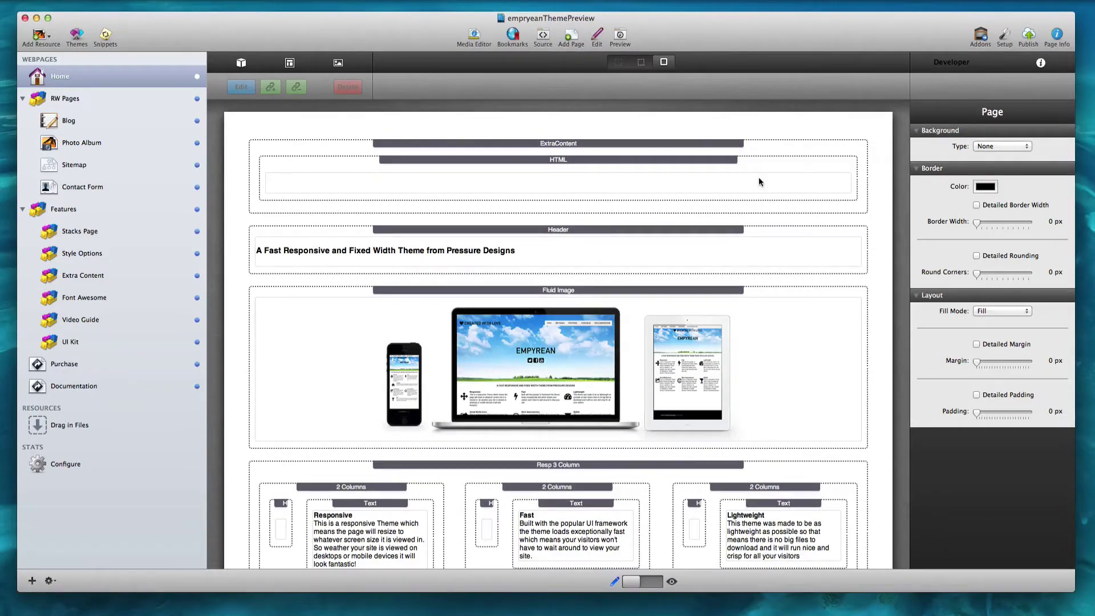
# Step: Open the Home page's style settings and review the Toggle, Header/Footer Font, Title/Slogan Font and Body Font options
pyautogui.click(1057, 35)
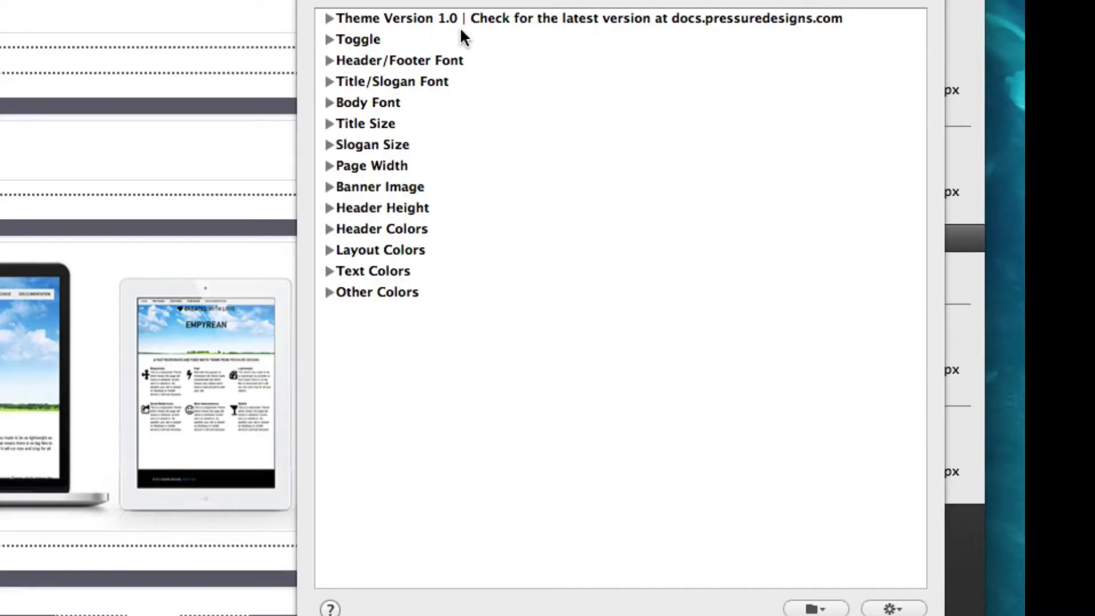
pyautogui.click(330, 40)
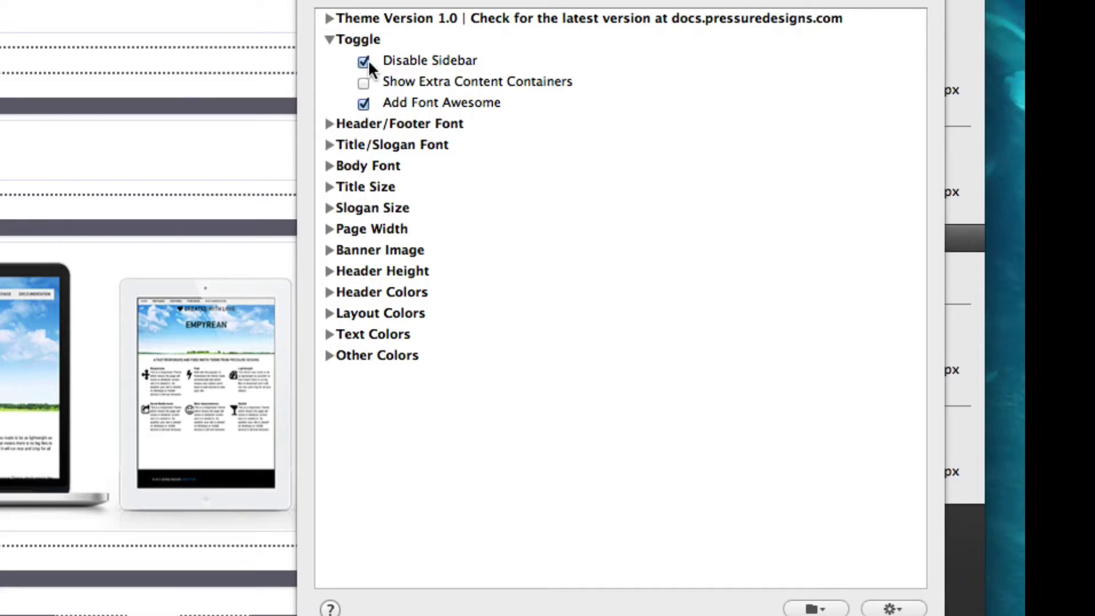
pyautogui.click(330, 39)
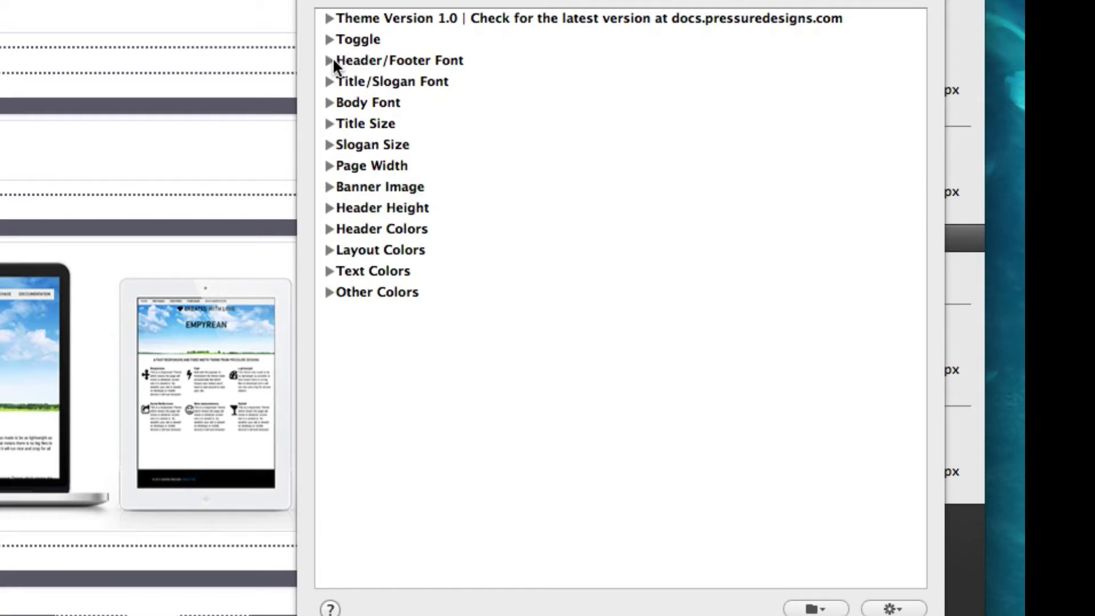
pyautogui.click(329, 60)
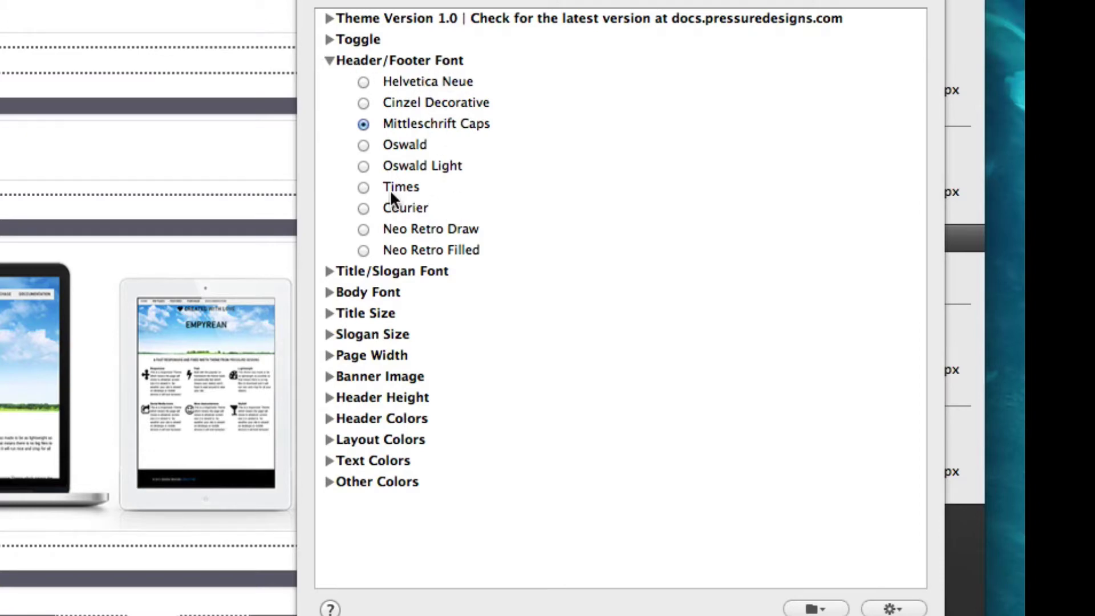
pyautogui.click(329, 61)
pyautogui.click(329, 81)
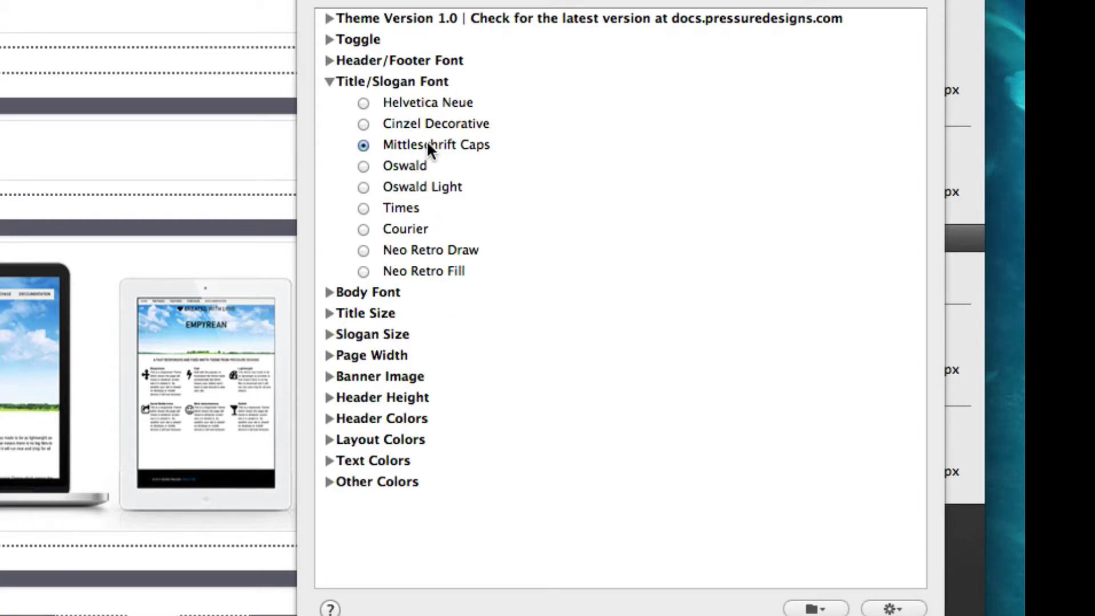
pyautogui.click(330, 81)
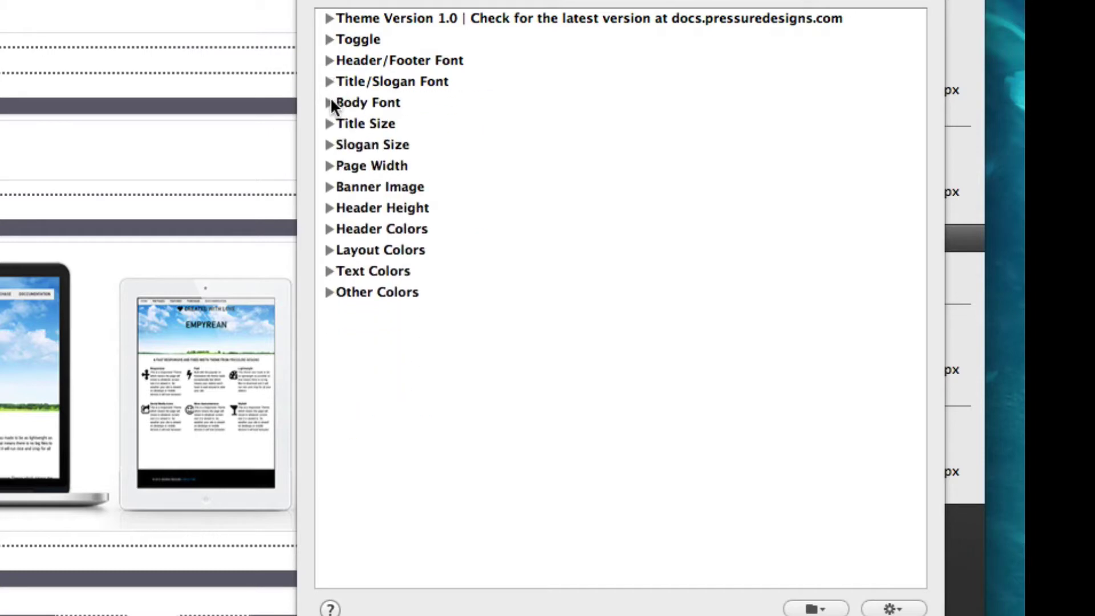
pyautogui.click(330, 103)
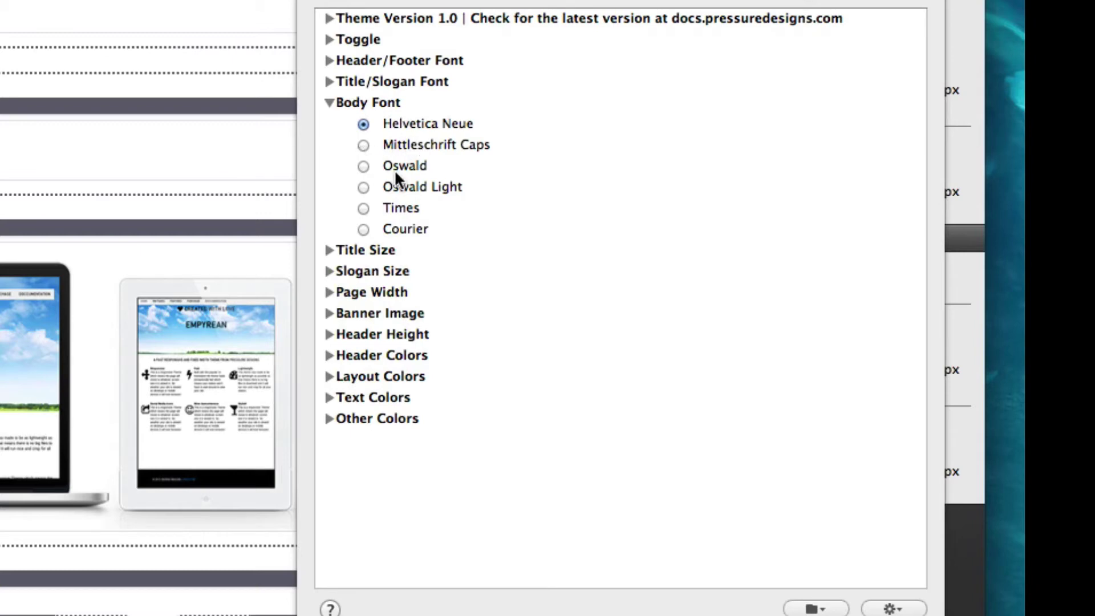
pyautogui.click(336, 104)
pyautogui.click(330, 104)
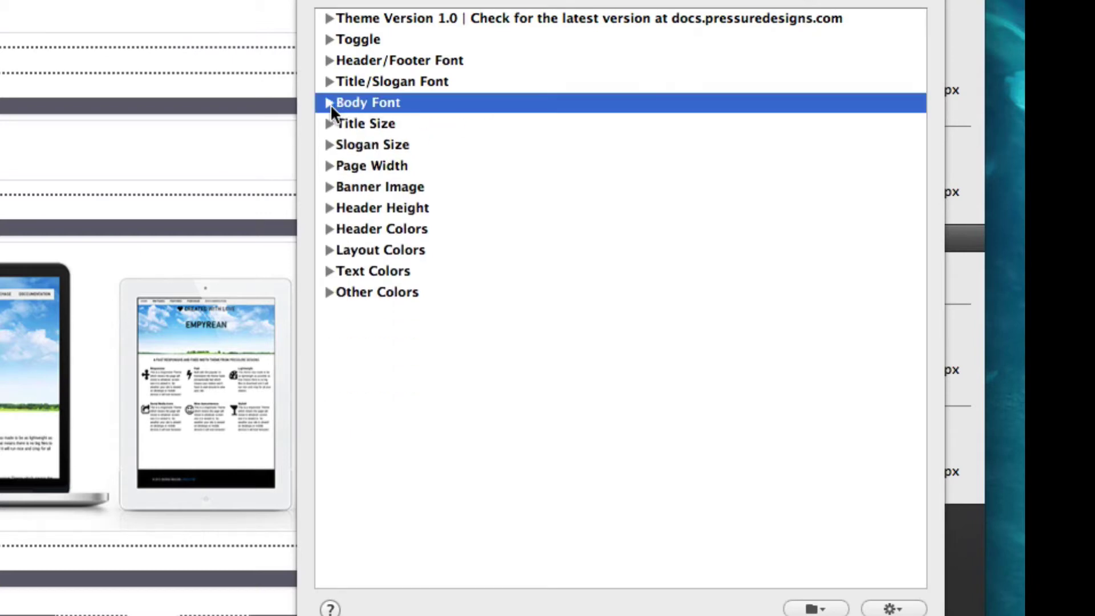
# Step: Review the theme's Title Size, Slogan Size and Page Width options
pyautogui.click(330, 124)
pyautogui.click(329, 226)
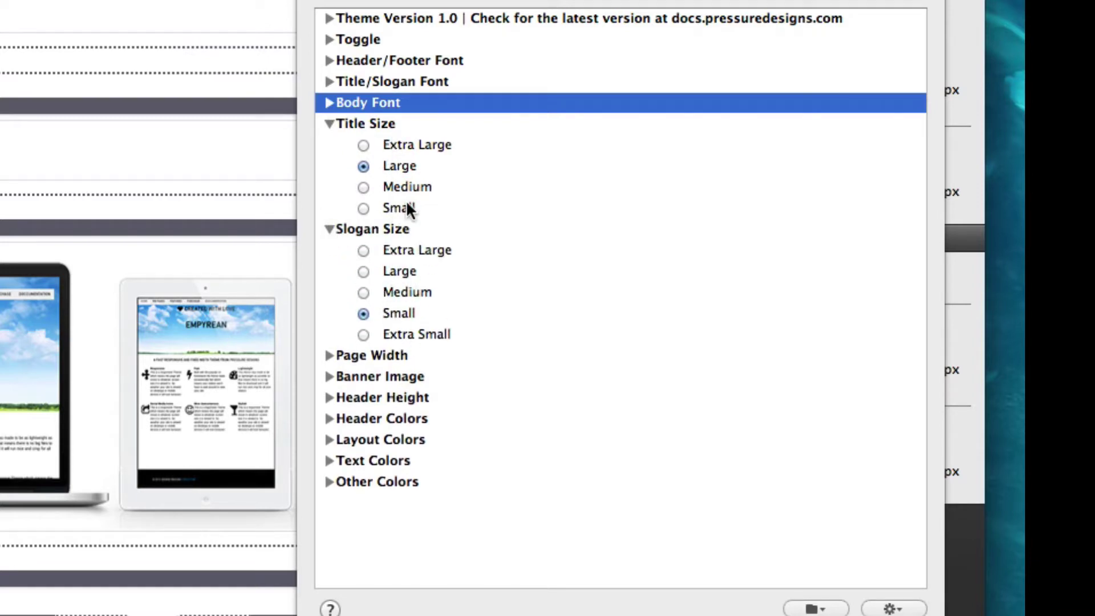
pyautogui.click(330, 125)
pyautogui.click(328, 144)
pyautogui.click(330, 166)
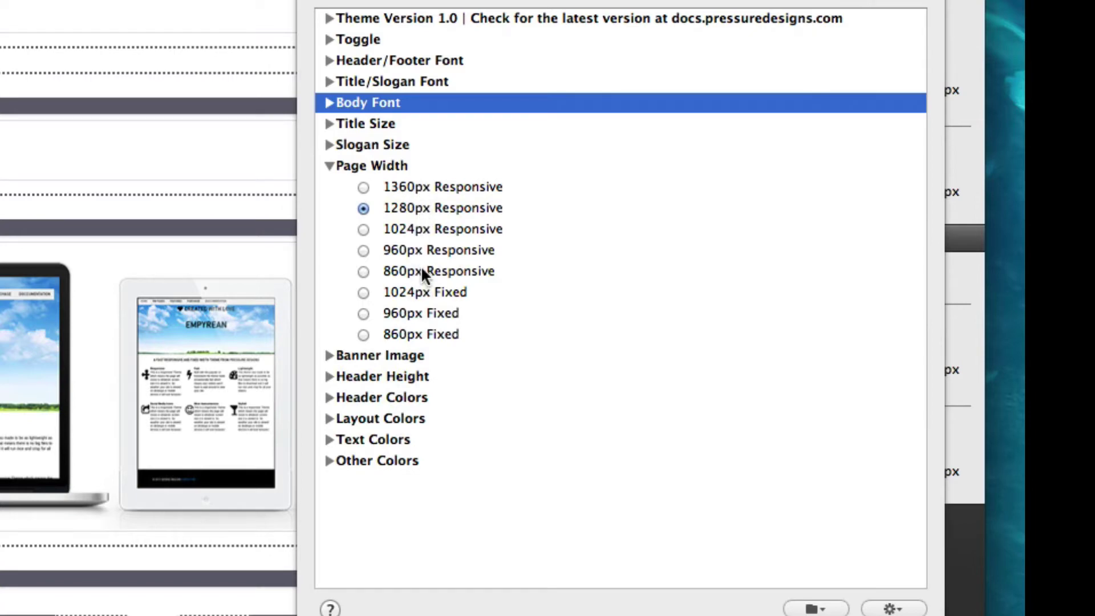
pyautogui.click(329, 166)
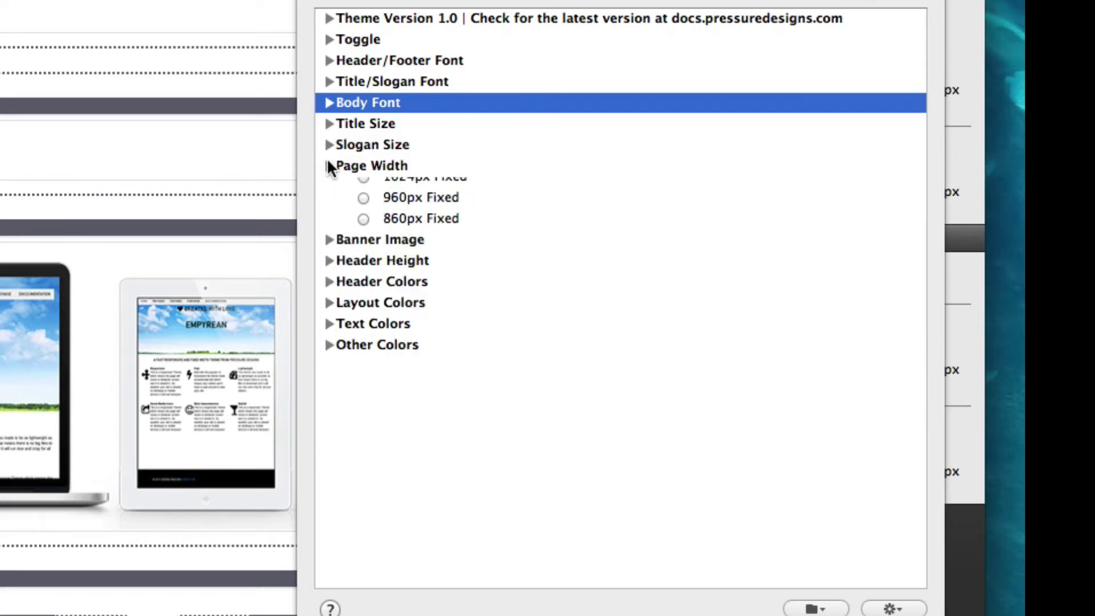
# Step: Review the Banner Image and Header Height options, comparing the header heights with the Page Width choices
pyautogui.click(330, 186)
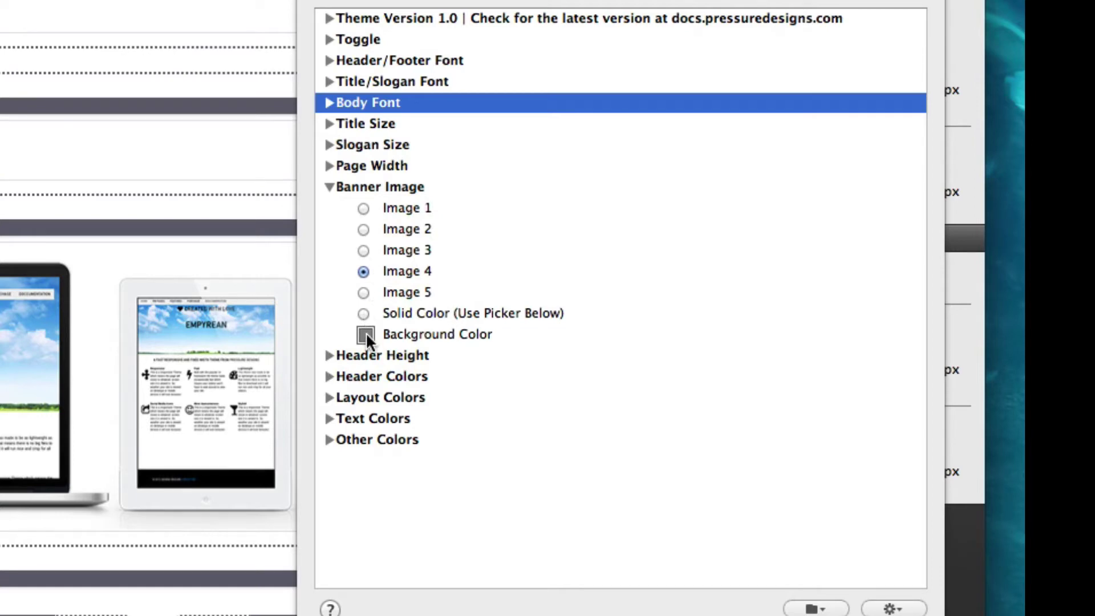
pyautogui.click(329, 187)
pyautogui.click(331, 208)
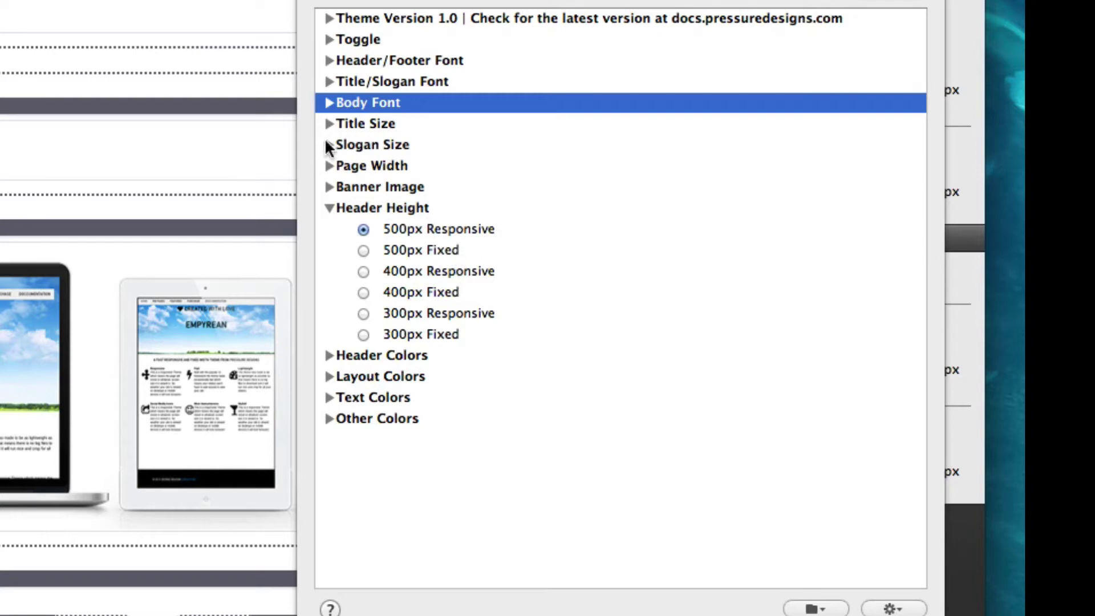
pyautogui.click(330, 165)
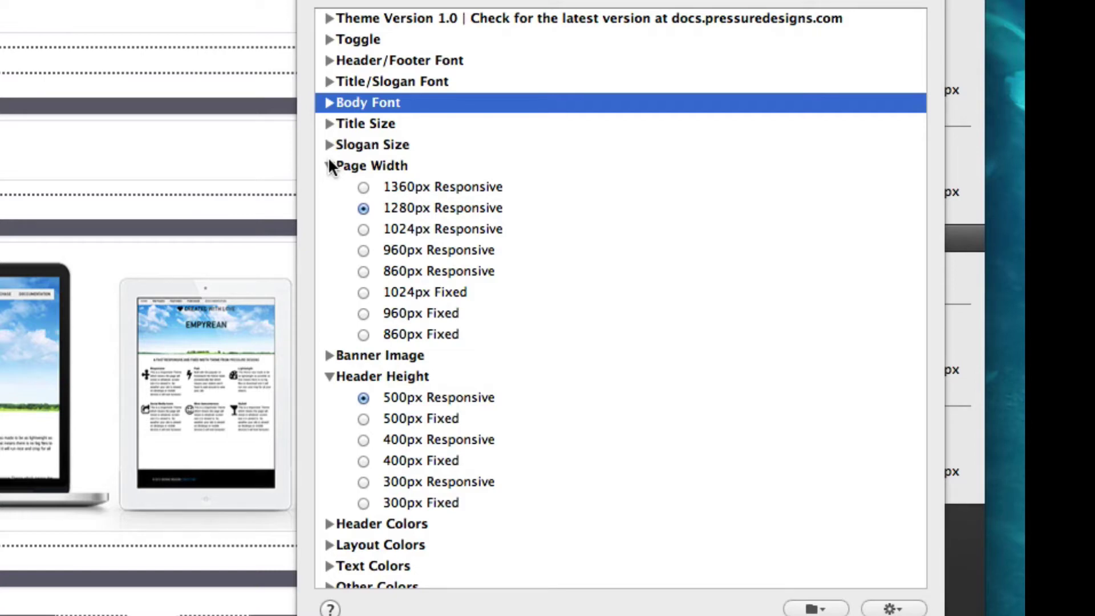
pyautogui.click(330, 165)
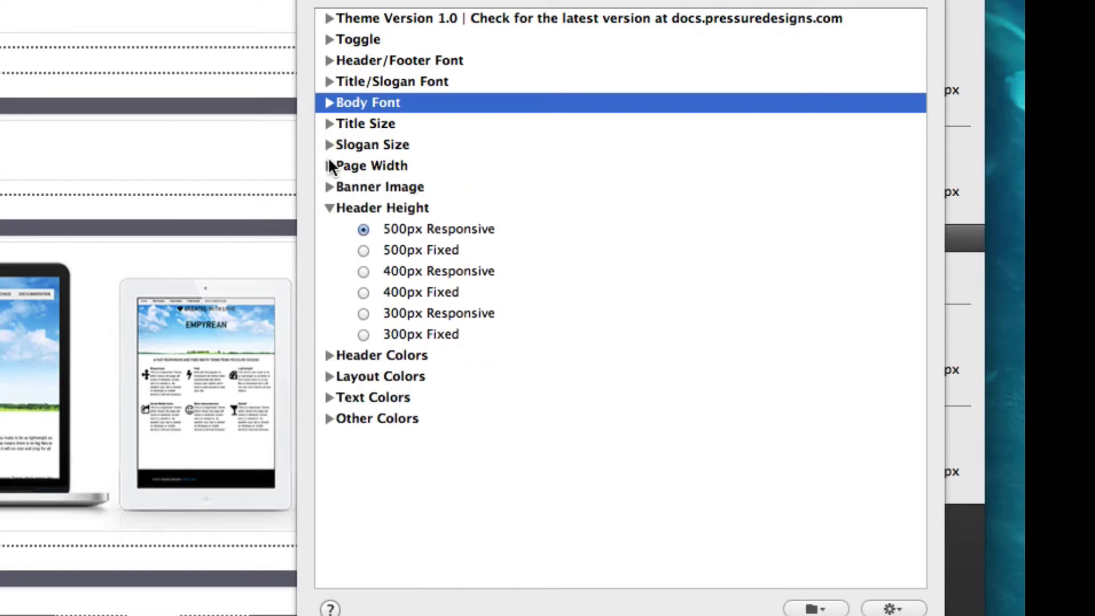
pyautogui.click(330, 209)
# Step: Review the Header, Layout, Text and Other Colors settings and the theme's list of built-in styles
pyautogui.click(328, 225)
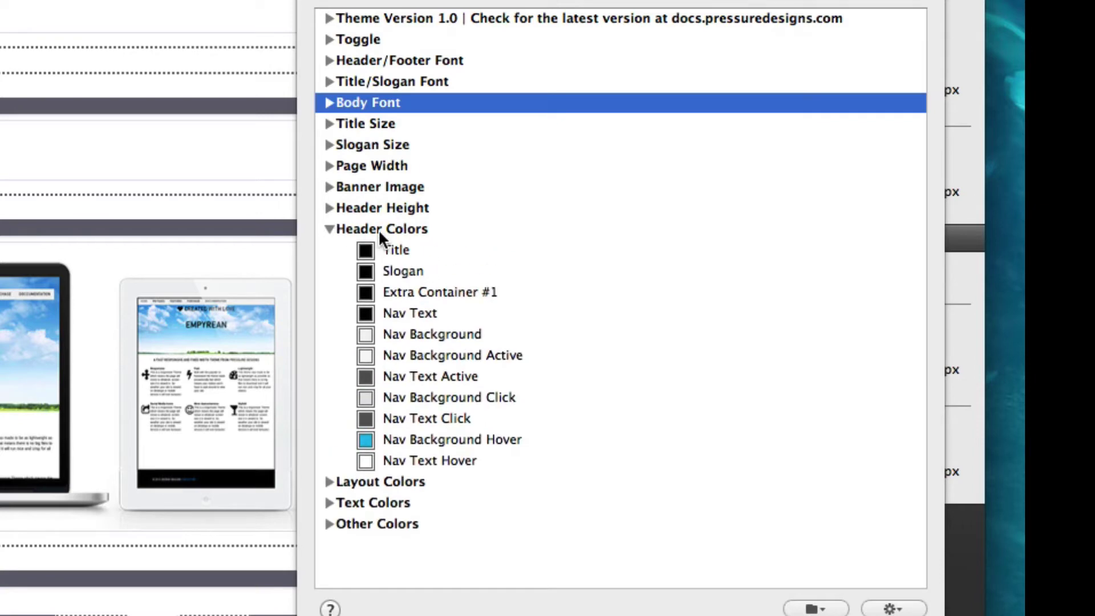
pyautogui.scroll(1, 379, 233)
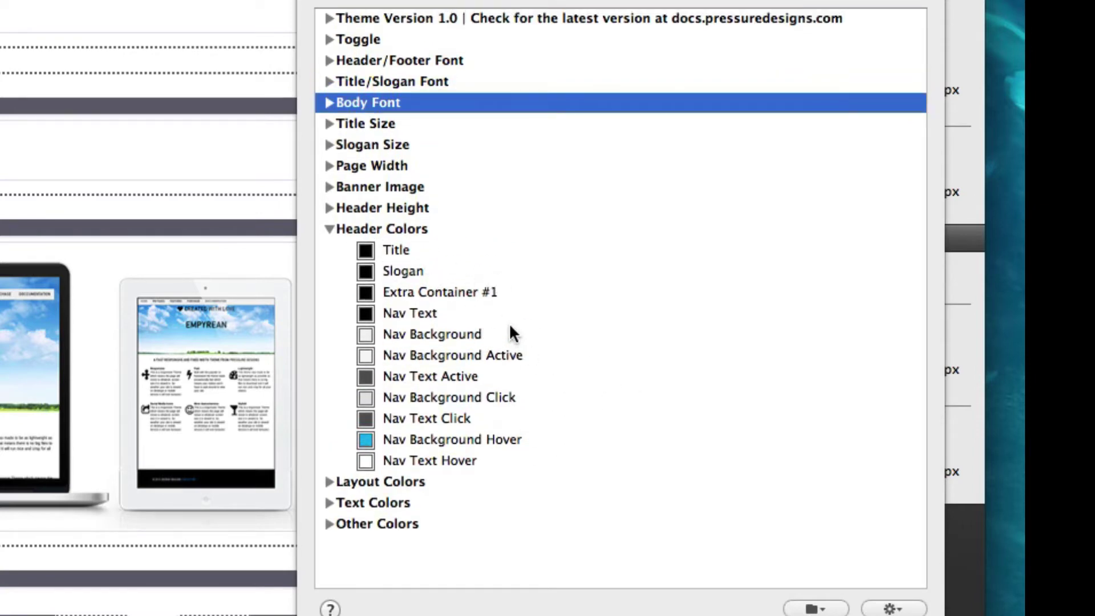
pyautogui.click(329, 229)
pyautogui.click(330, 250)
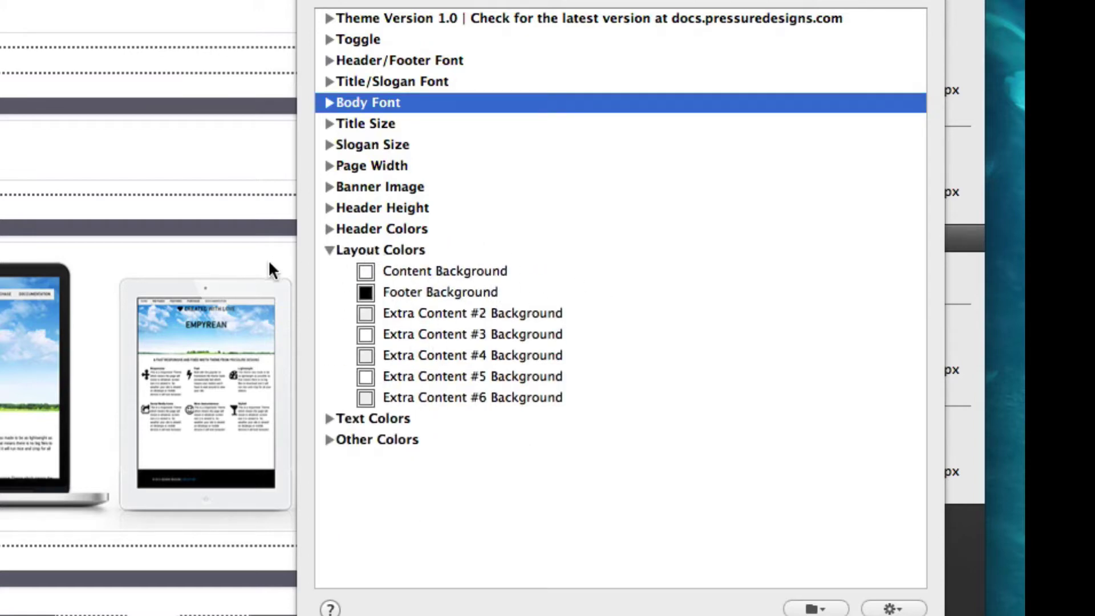
pyautogui.click(330, 251)
pyautogui.click(330, 269)
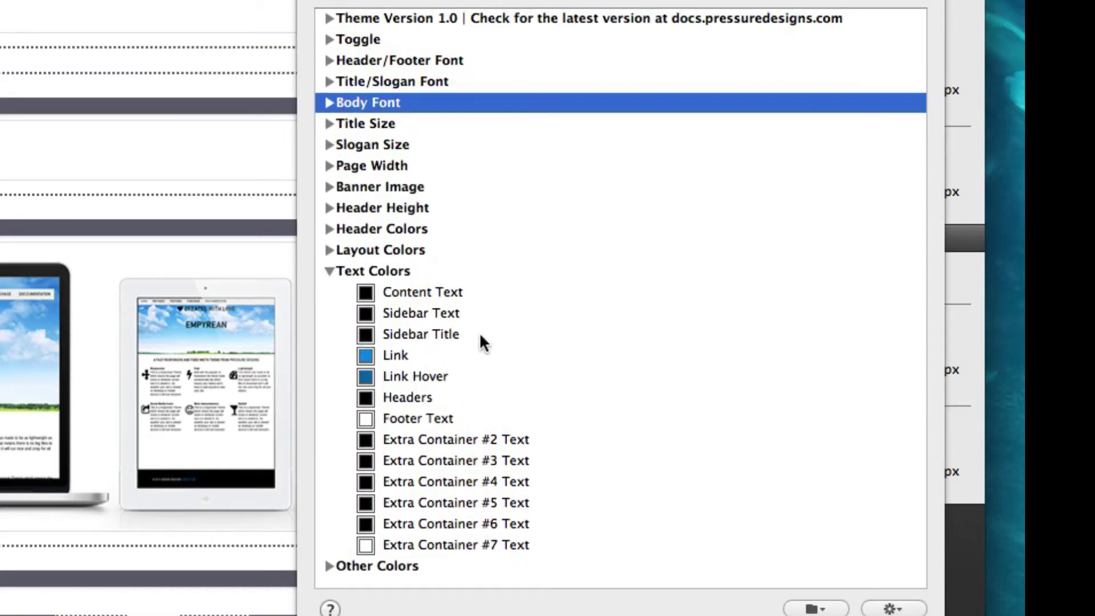
pyautogui.click(330, 271)
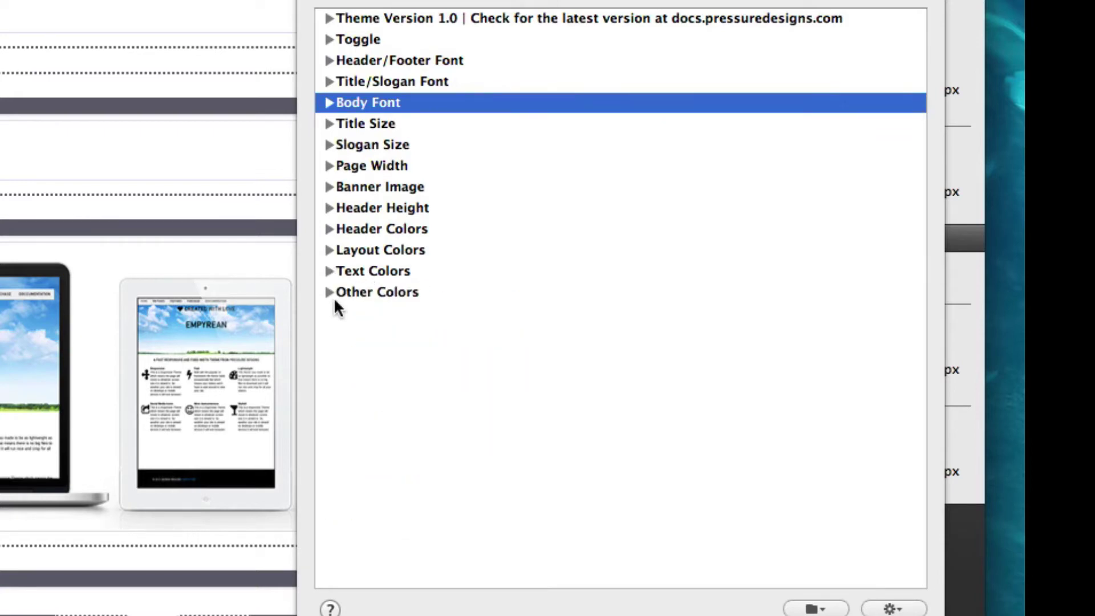
pyautogui.click(336, 294)
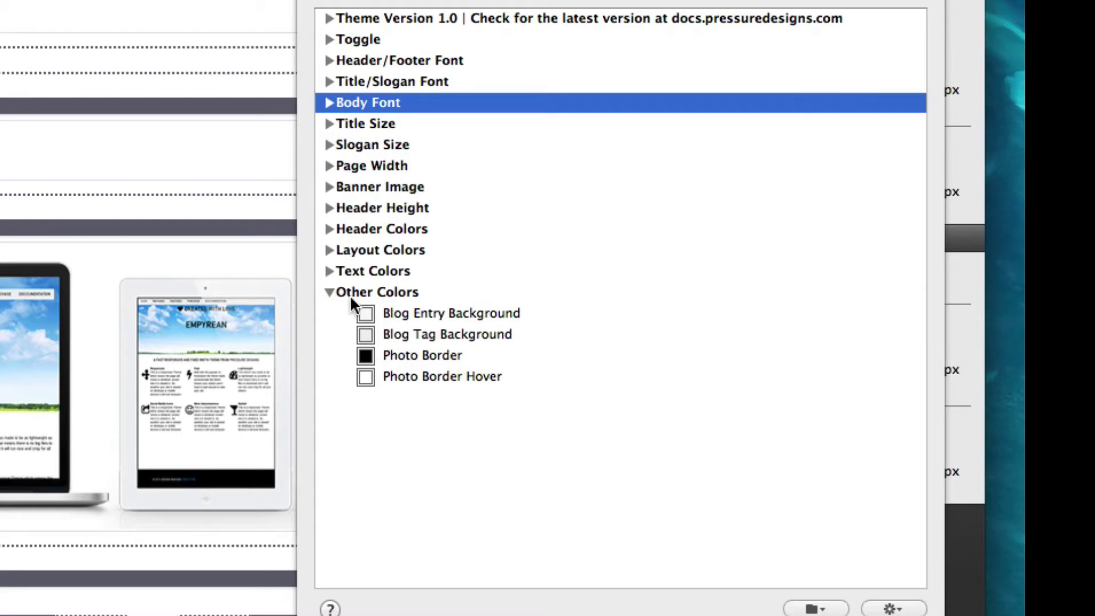
pyautogui.click(331, 292)
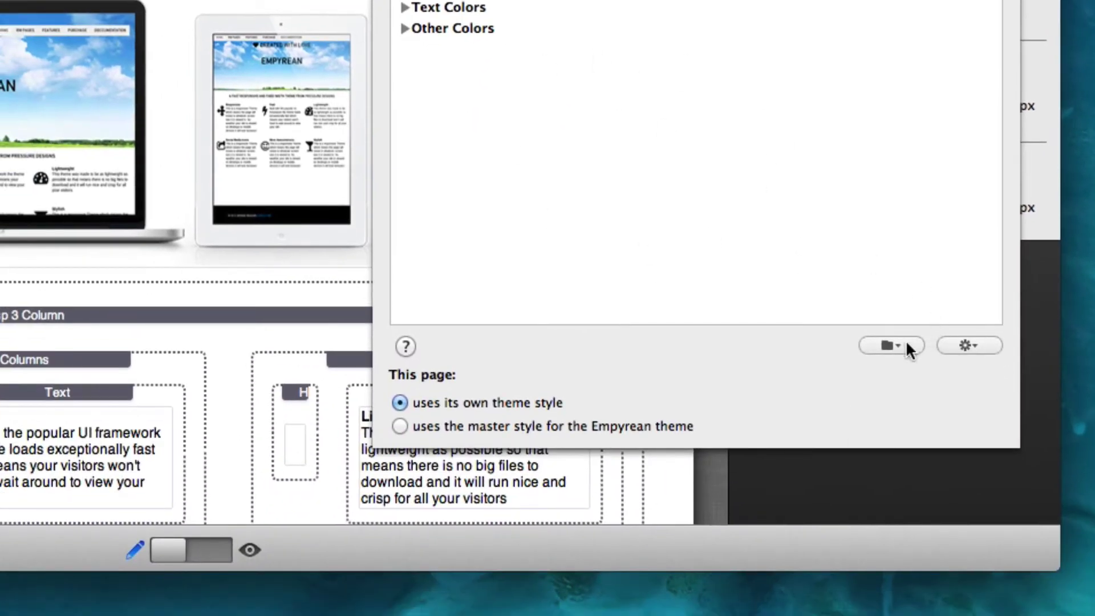
pyautogui.click(907, 348)
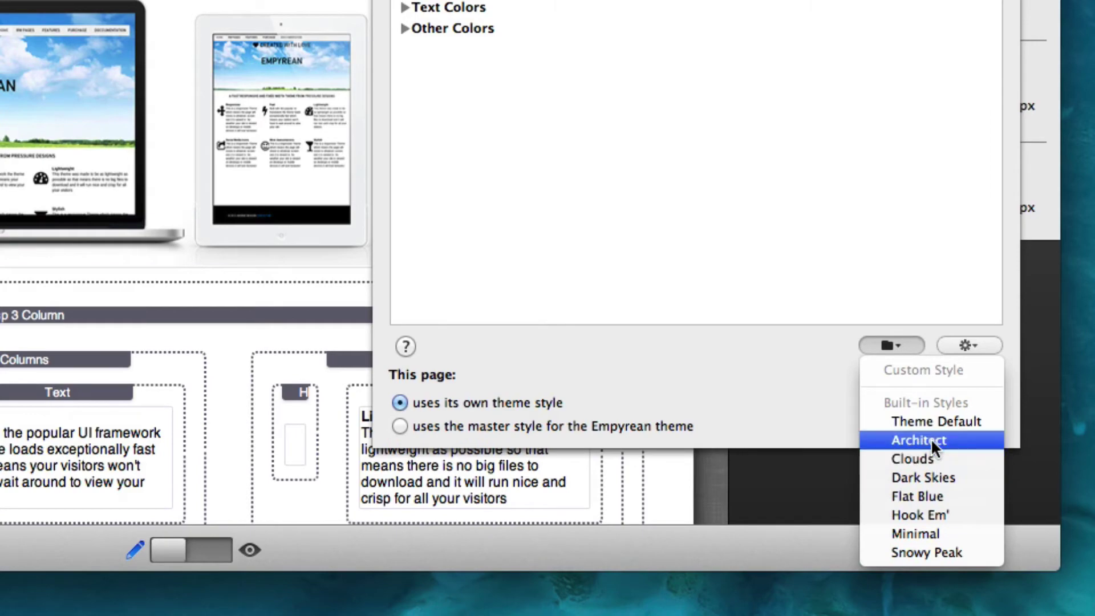
pyautogui.click(815, 397)
# Step: Enable Show Extra Content Containers in the Extra Content page's styles and preview the page's containers down to the footer
pyautogui.click(706, 254)
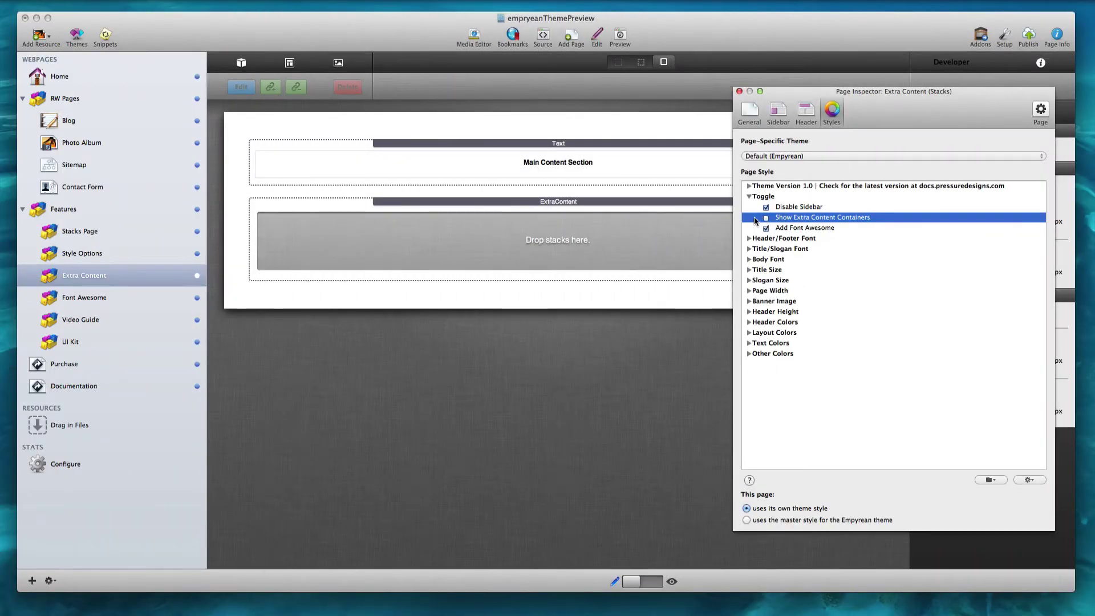
pyautogui.click(767, 219)
pyautogui.click(631, 586)
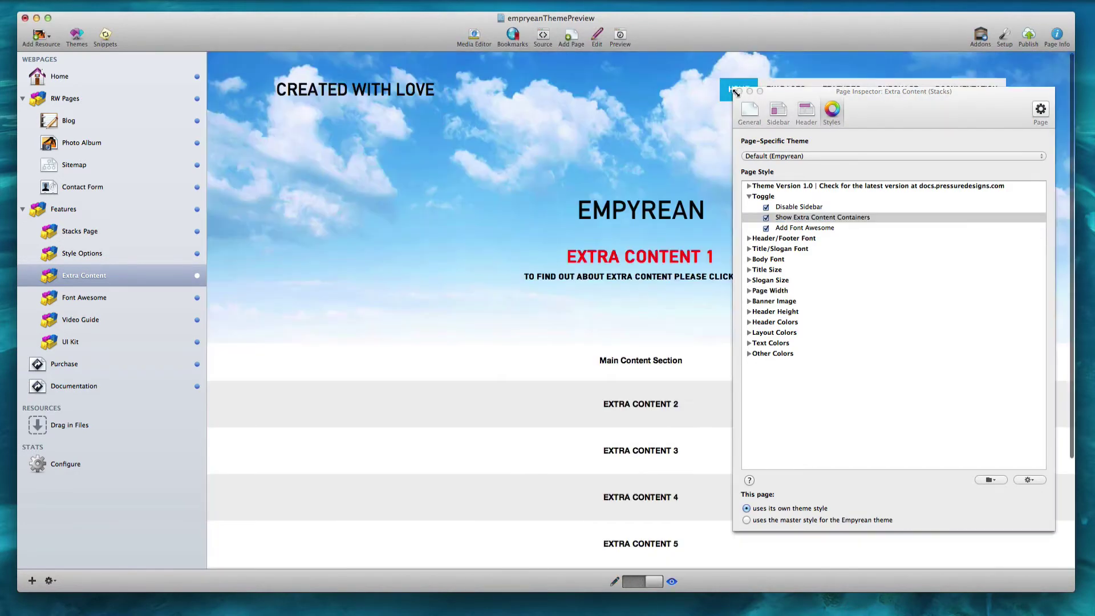
pyautogui.click(738, 91)
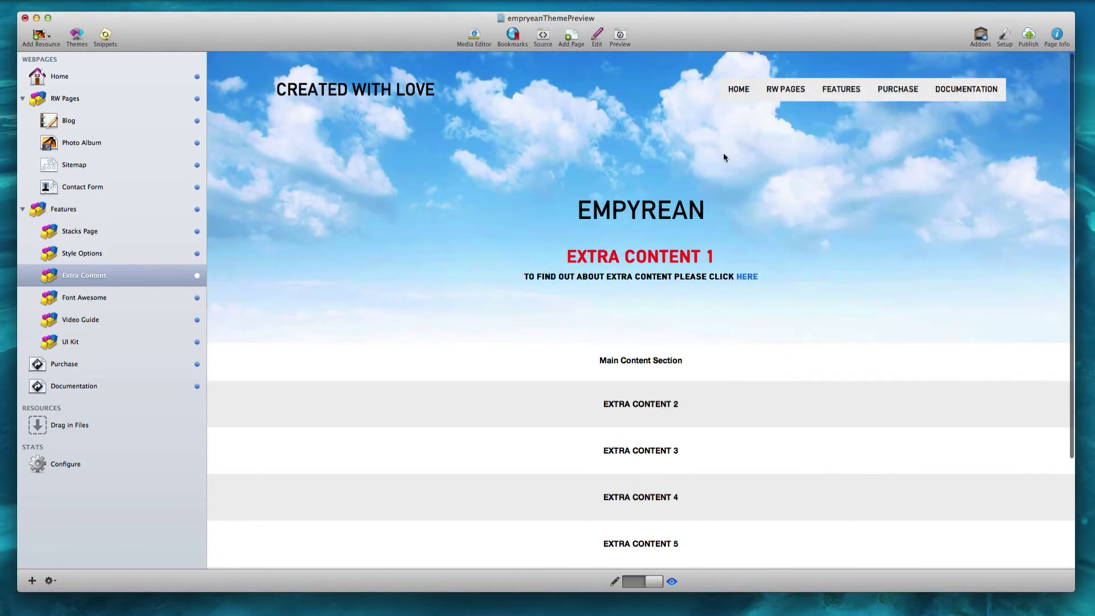
pyautogui.scroll(-5, 714, 260)
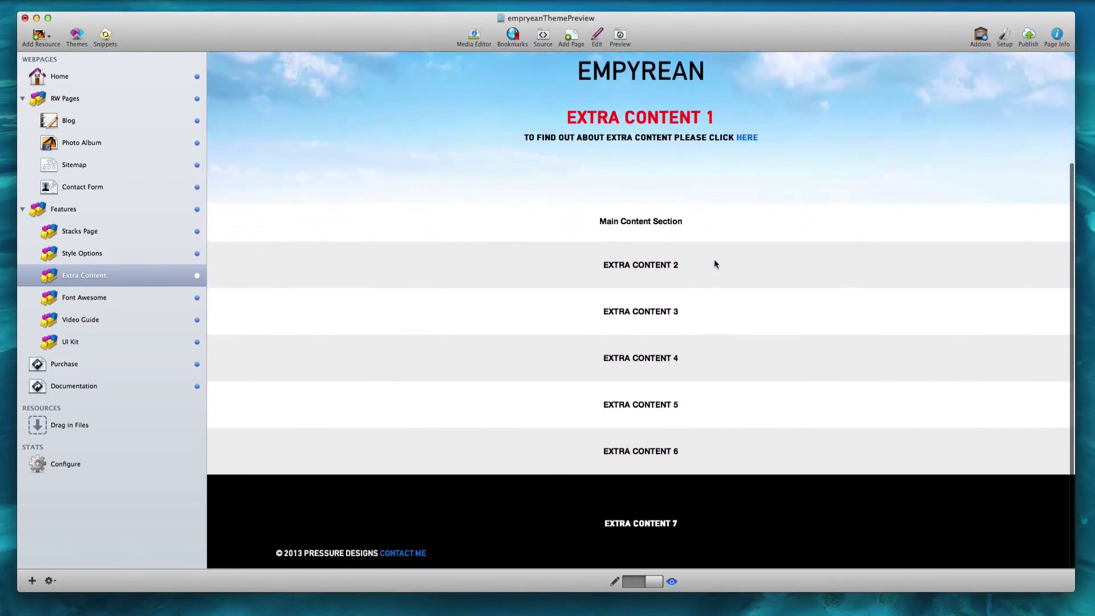
pyautogui.scroll(5, 715, 262)
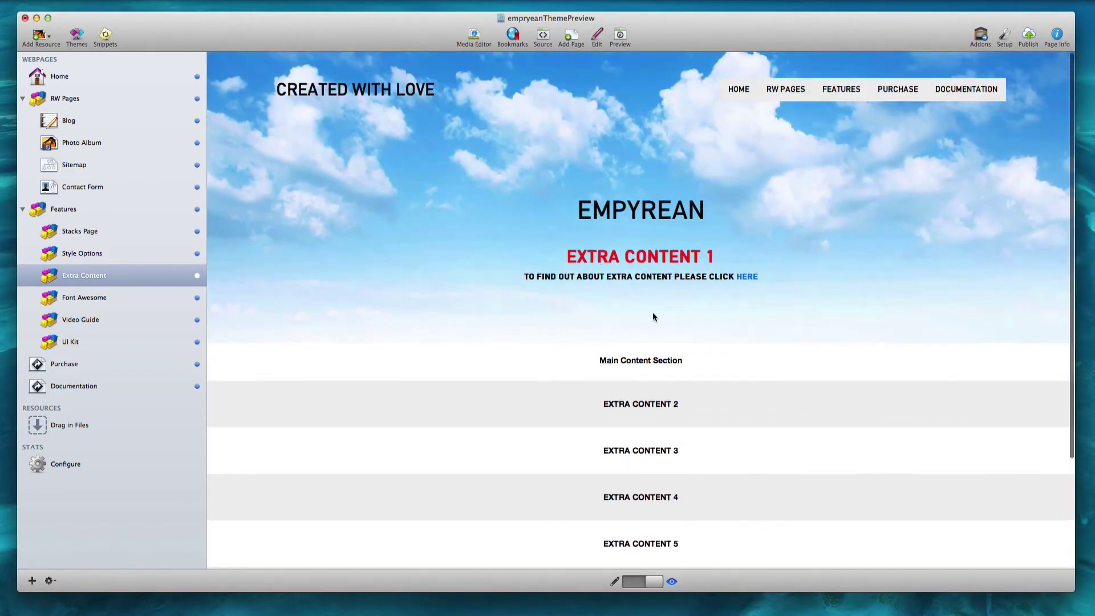
pyautogui.scroll(-5, 654, 317)
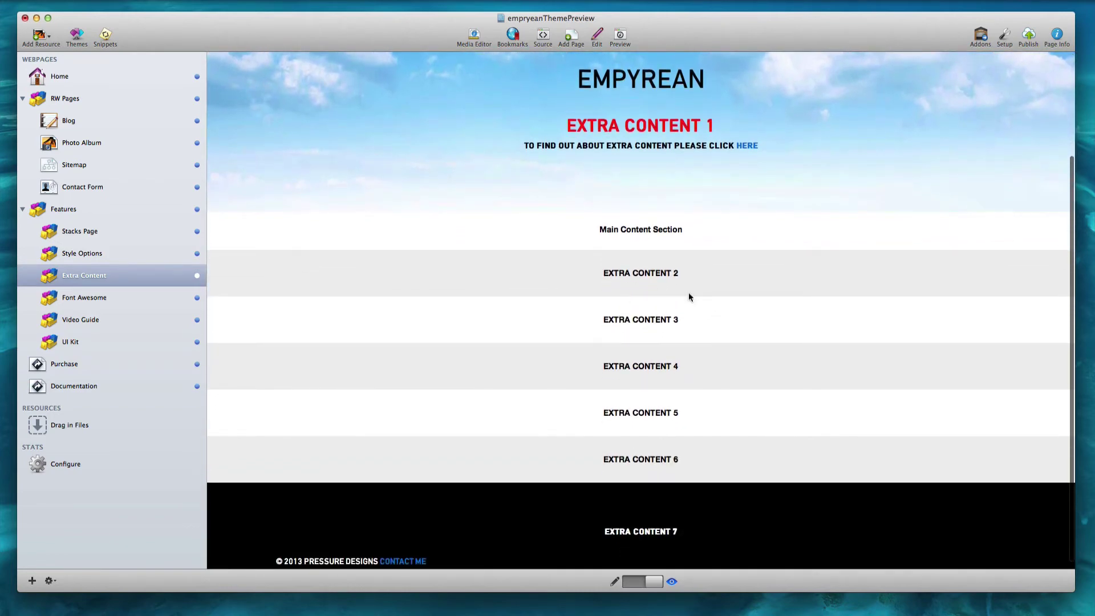
# Step: Change the Extra Content #4 Background to blue in the page's Layout Colors and preview the containers
pyautogui.scroll(-1, 662, 342)
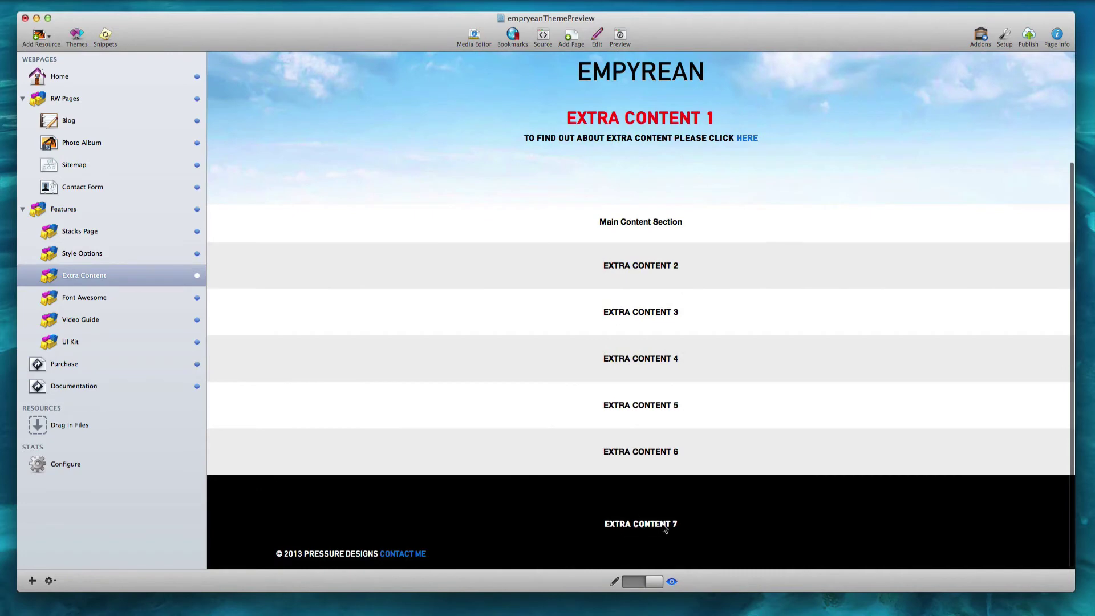
pyautogui.click(1057, 35)
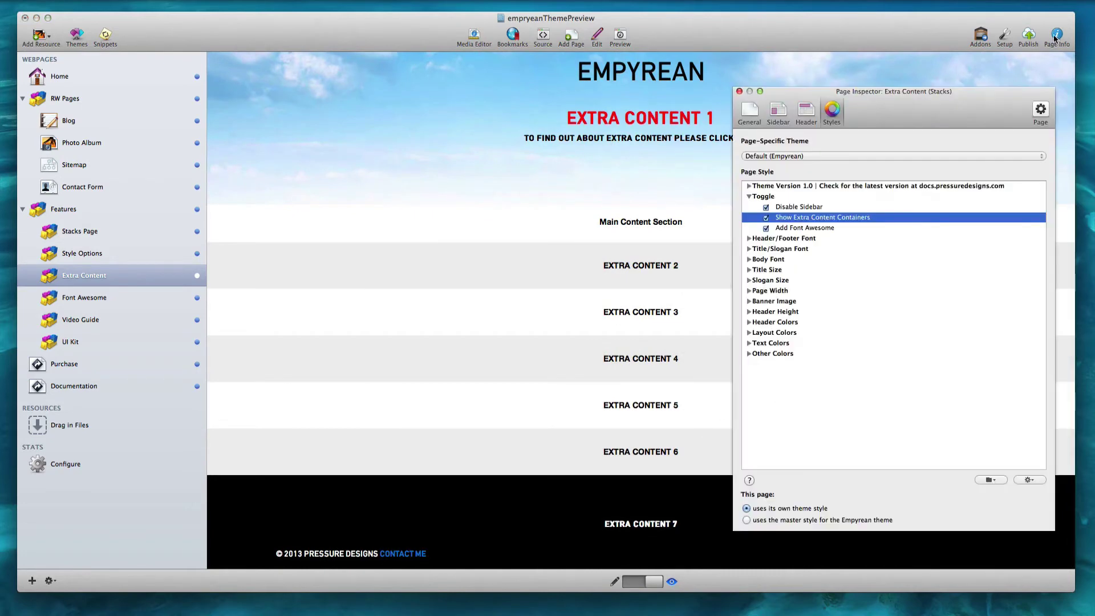
pyautogui.click(750, 333)
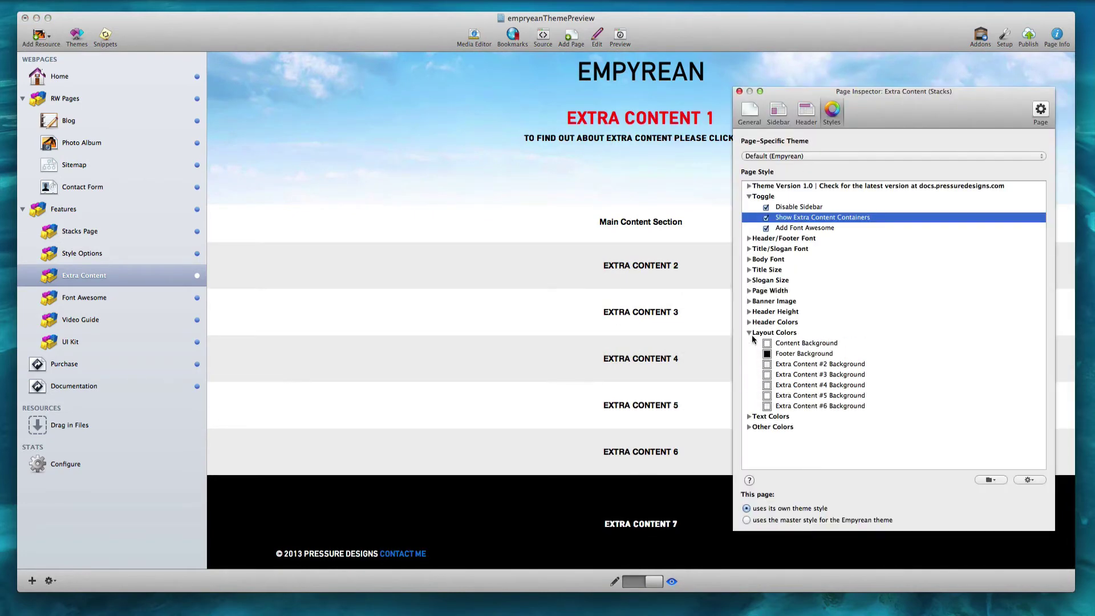
pyautogui.click(767, 385)
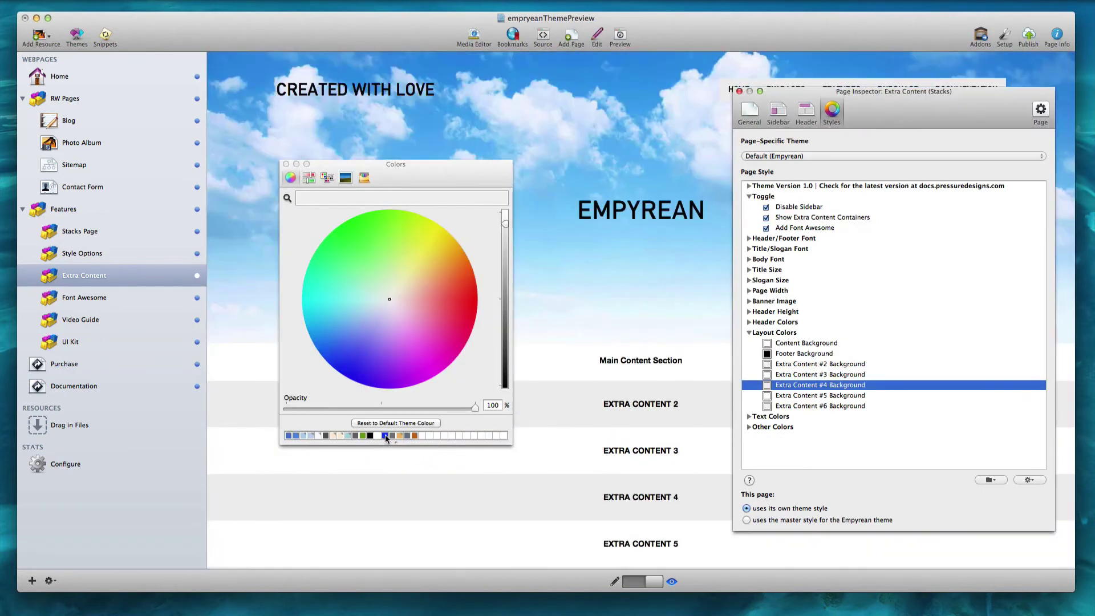
pyautogui.click(385, 436)
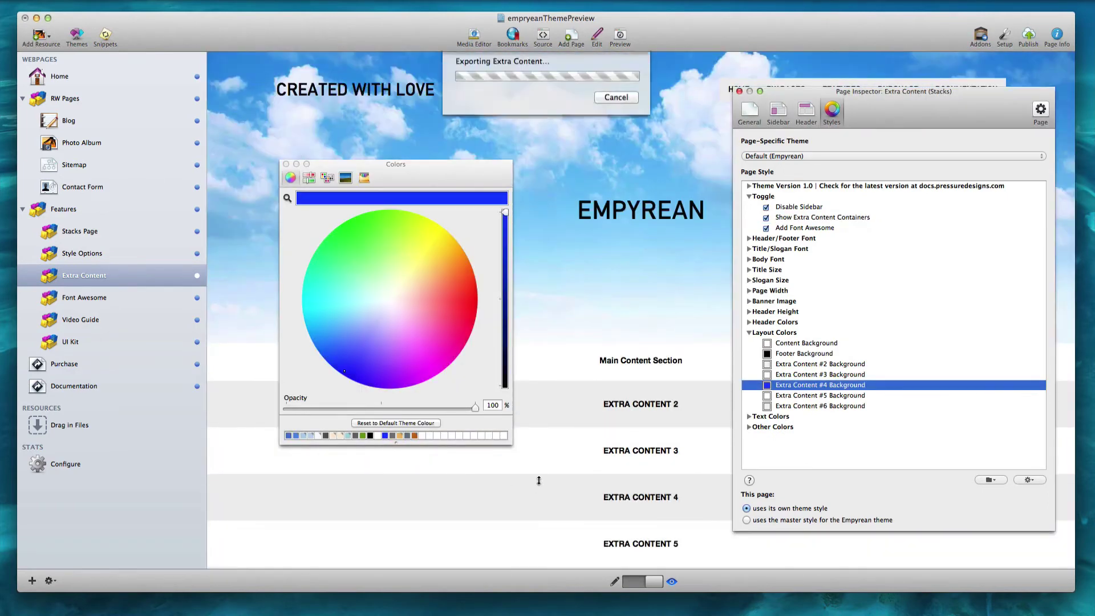
pyautogui.scroll(-5, 594, 478)
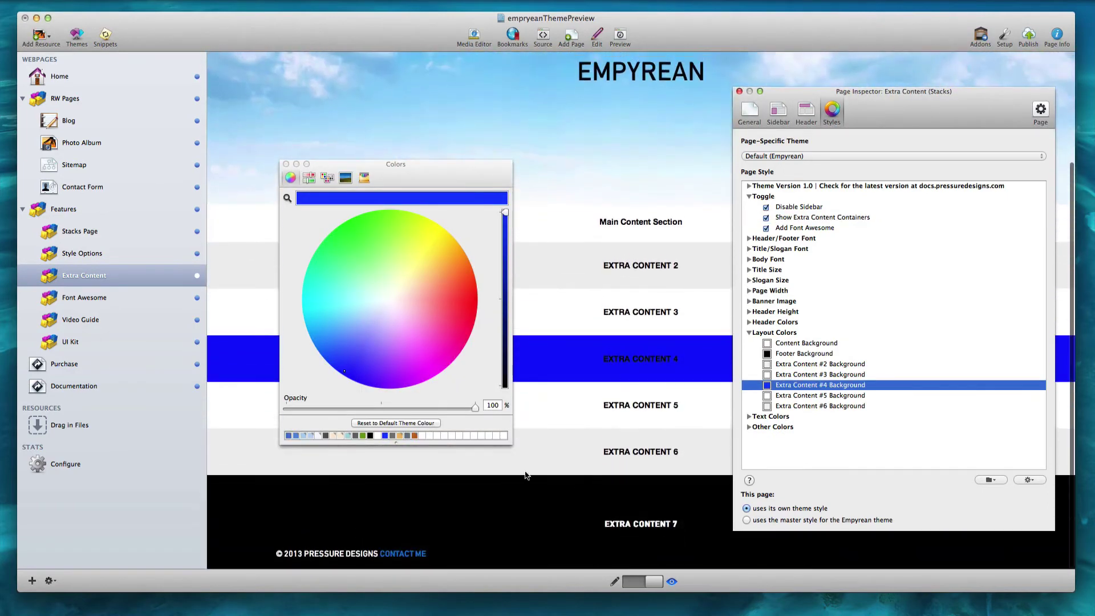
# Step: Reset the Extra Content #4 Background to the default theme colour, close the style settings and view the page's containers again
pyautogui.click(396, 422)
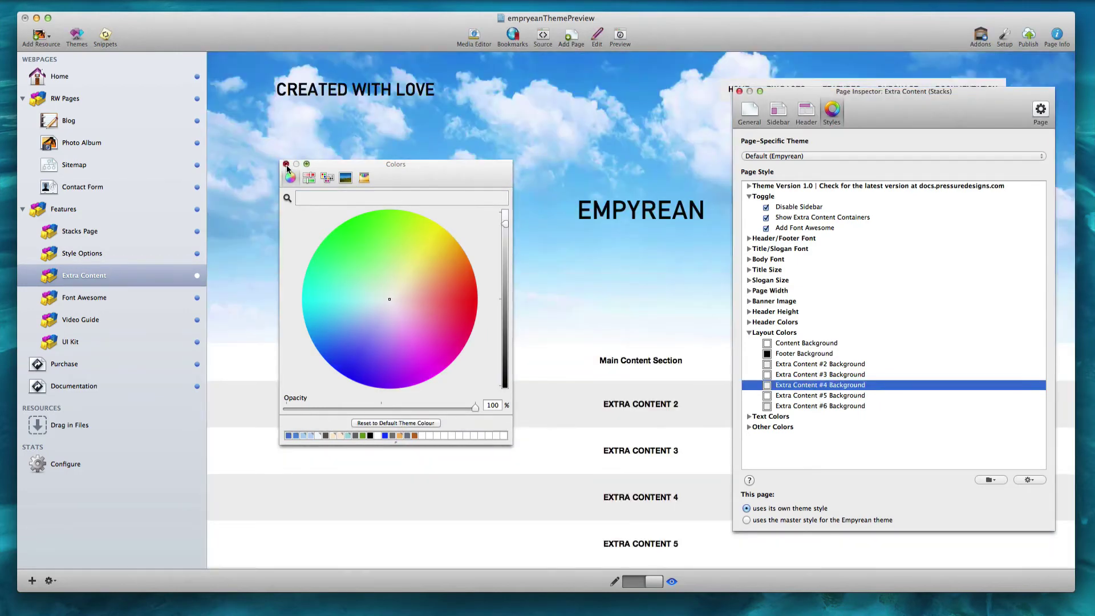
pyautogui.click(286, 164)
pyautogui.click(739, 91)
pyautogui.scroll(-5, 707, 249)
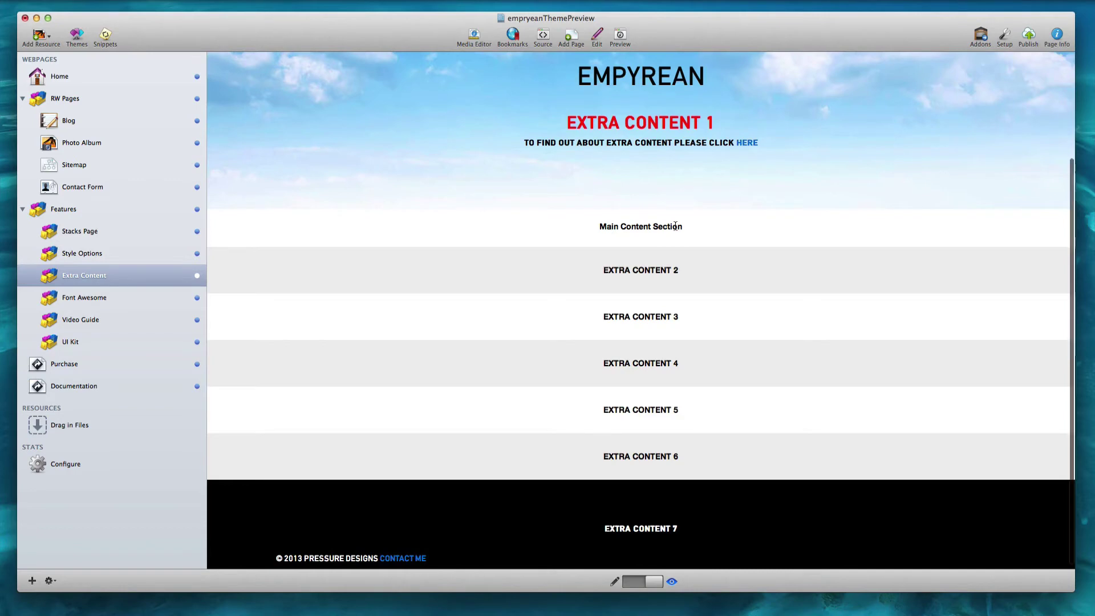
pyautogui.scroll(5, 676, 226)
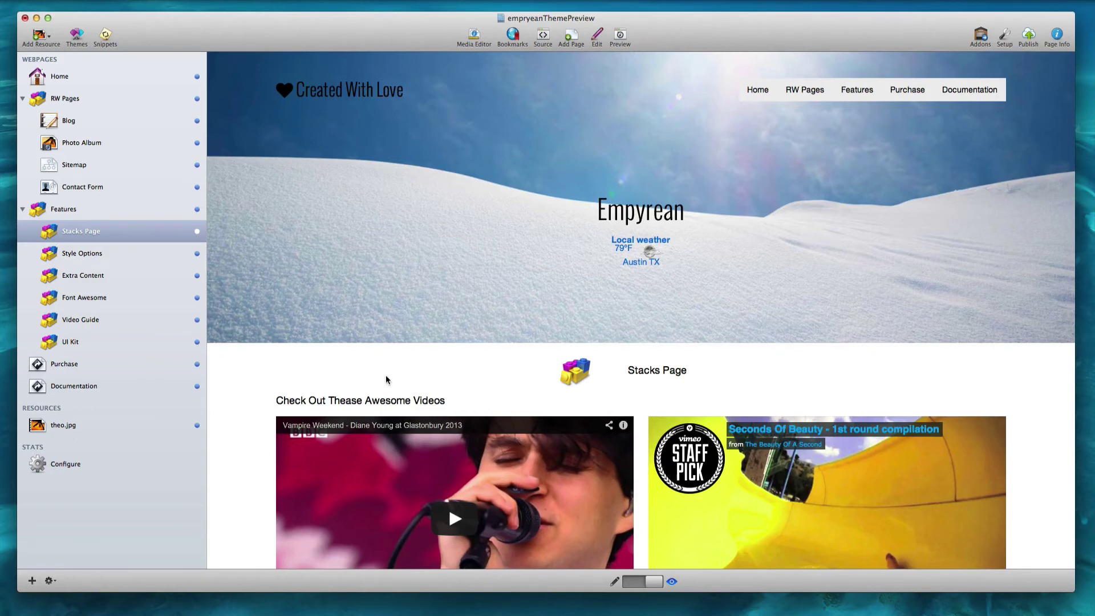
# Step: Add a custom CSS rule to the Stacks Page giving #headerContain the declaration background-image: url(%resource(XXXX)%) !important;
pyautogui.click(1055, 36)
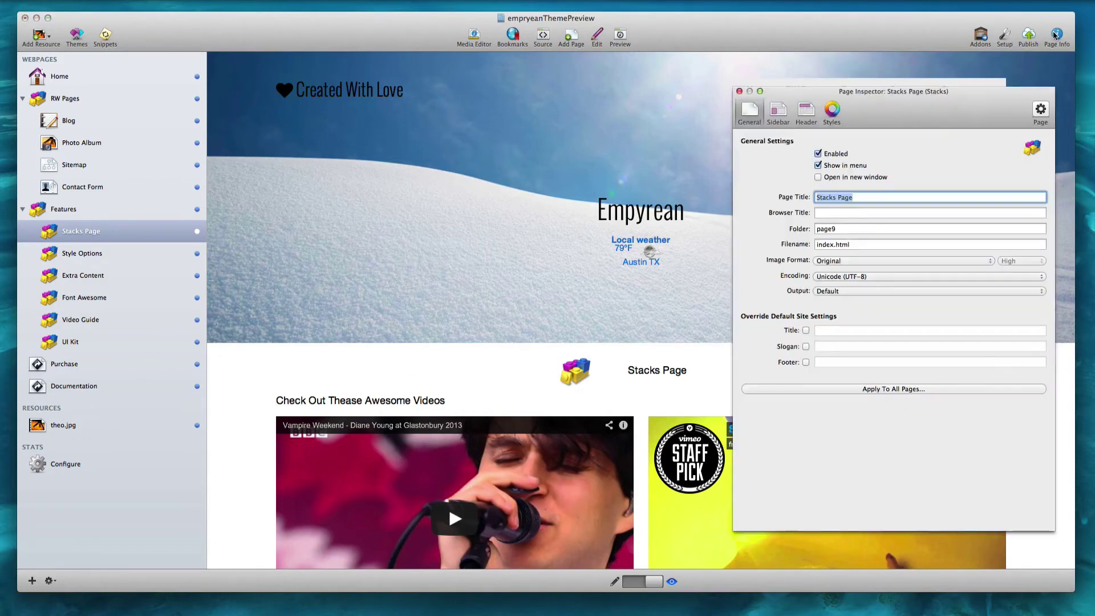
pyautogui.click(806, 111)
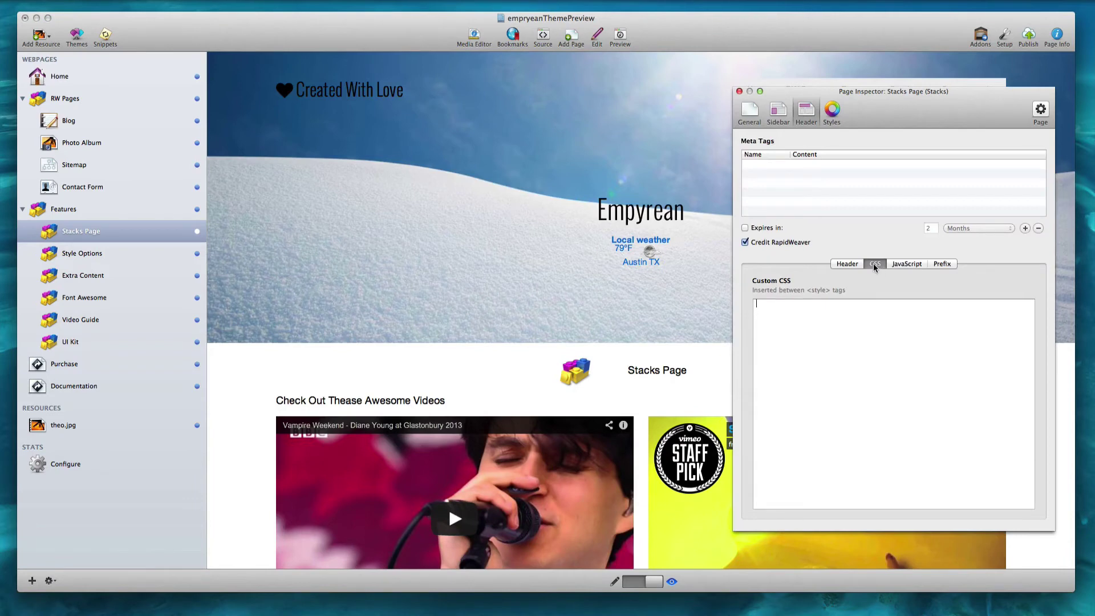
pyautogui.click(642, 582)
pyautogui.click(792, 453)
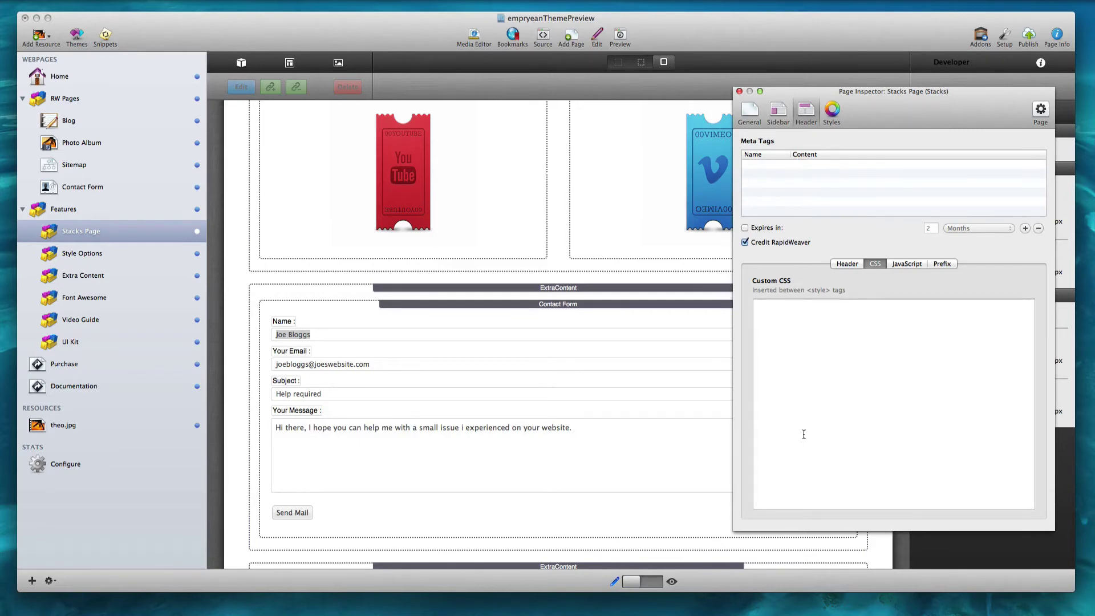
pyautogui.write('#headerContain{ \tbackground-image: url(%resource(XXXX)%) !important; }')
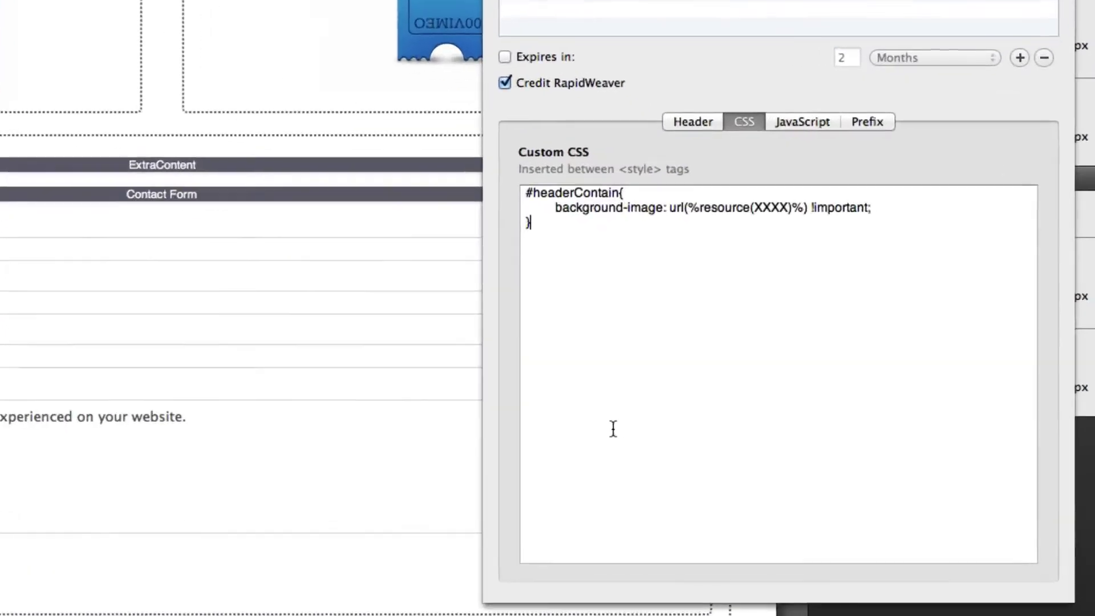
# Step: Replace the XXXX placeholder in the custom CSS with theo.jpg, close the page settings and preview the page
pyautogui.doubleClick(890, 311)
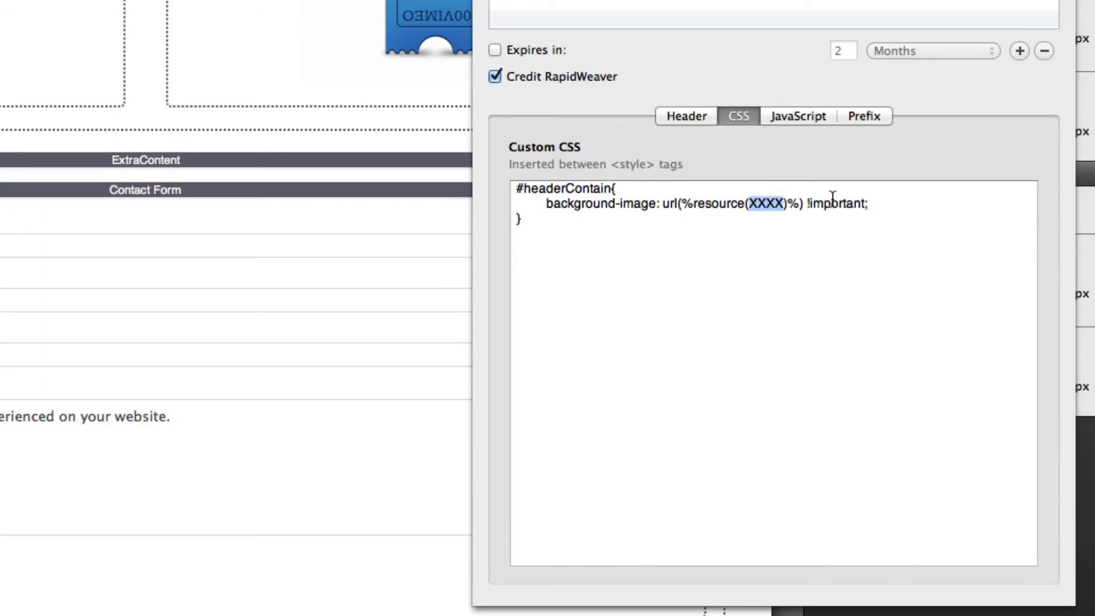
pyautogui.write('theo.jpg')
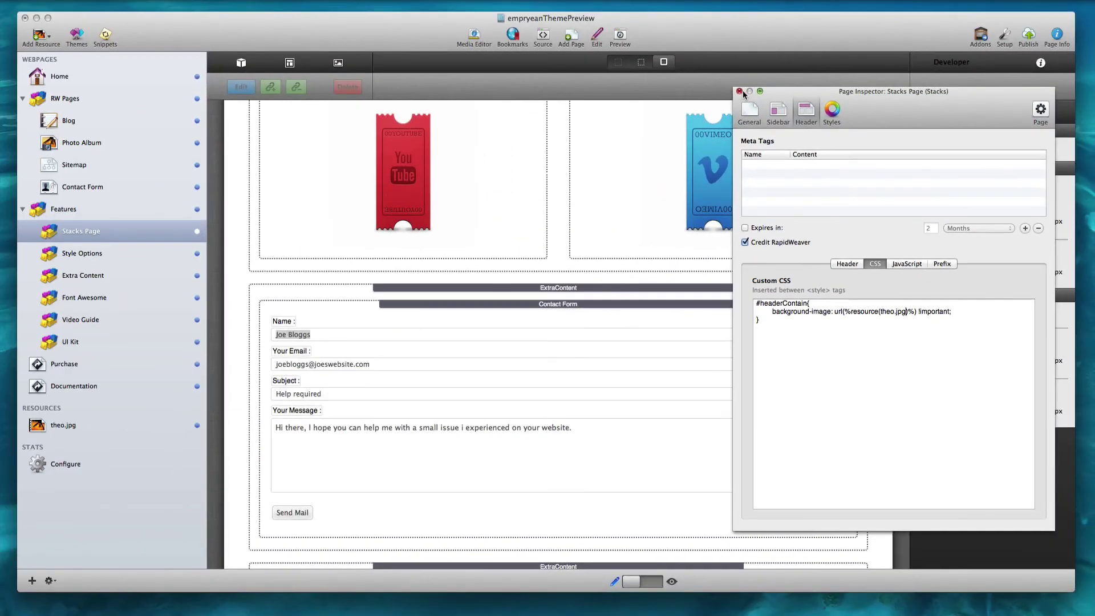
pyautogui.click(743, 92)
pyautogui.click(631, 580)
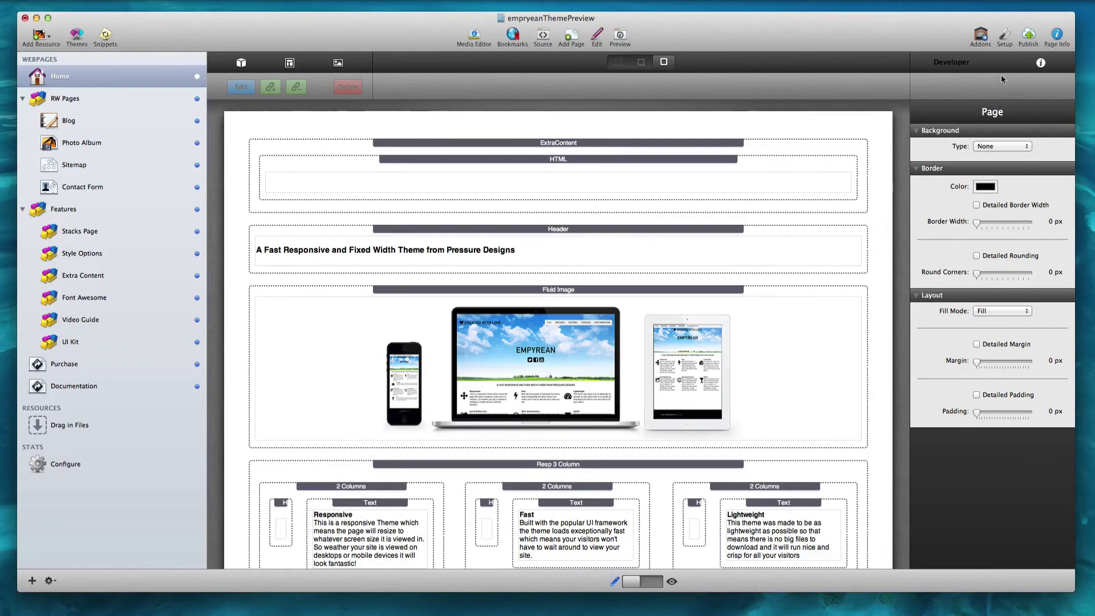
# Step: Enable Add Font Awesome in the Home page's style options and close the page settings
pyautogui.click(1056, 36)
pyautogui.click(832, 111)
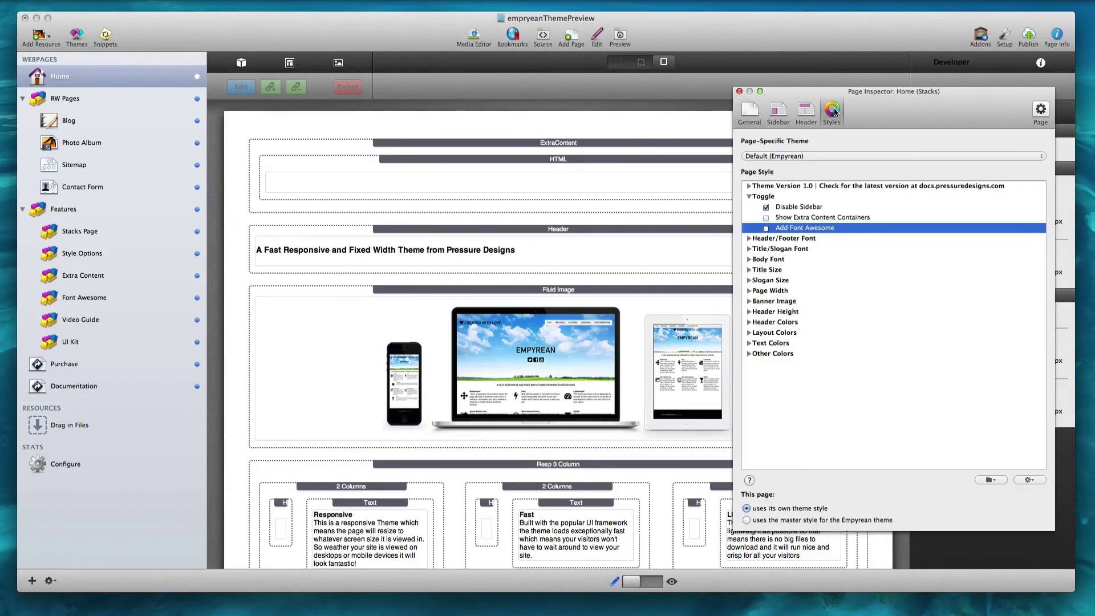
pyautogui.click(766, 228)
pyautogui.click(739, 92)
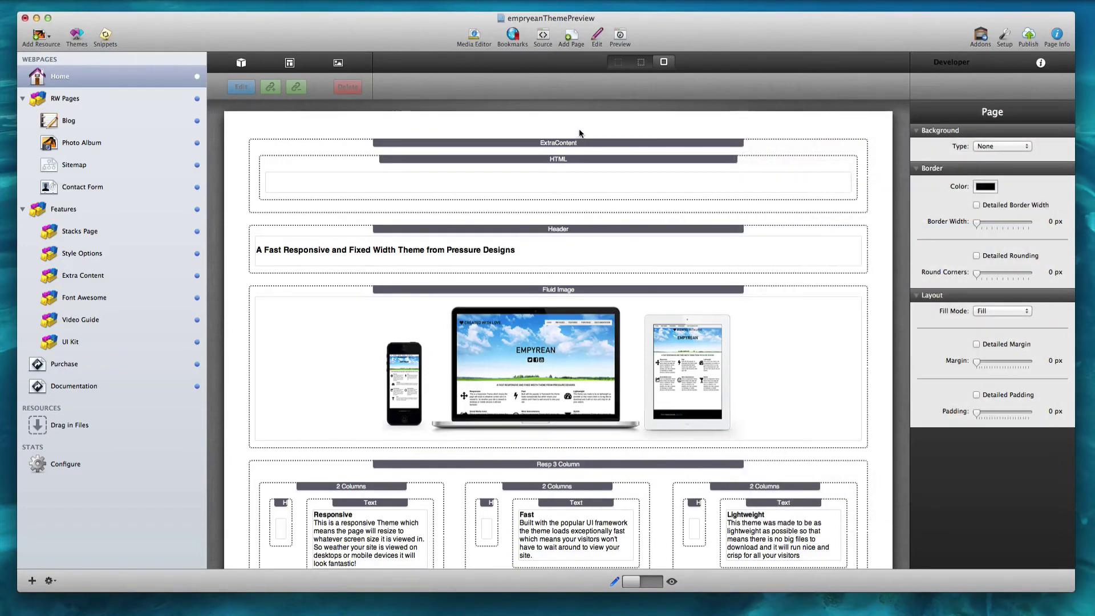
# Step: Add an HTML stack above the Home page's other stacks and replace its default code with <i class="XXX"></i>
pyautogui.click(242, 63)
pyautogui.moveTo(296, 161); pyautogui.dragTo(385, 129)
pyautogui.doubleClick(387, 170)
pyautogui.moveTo(298, 194); pyautogui.dragTo(220, 149)
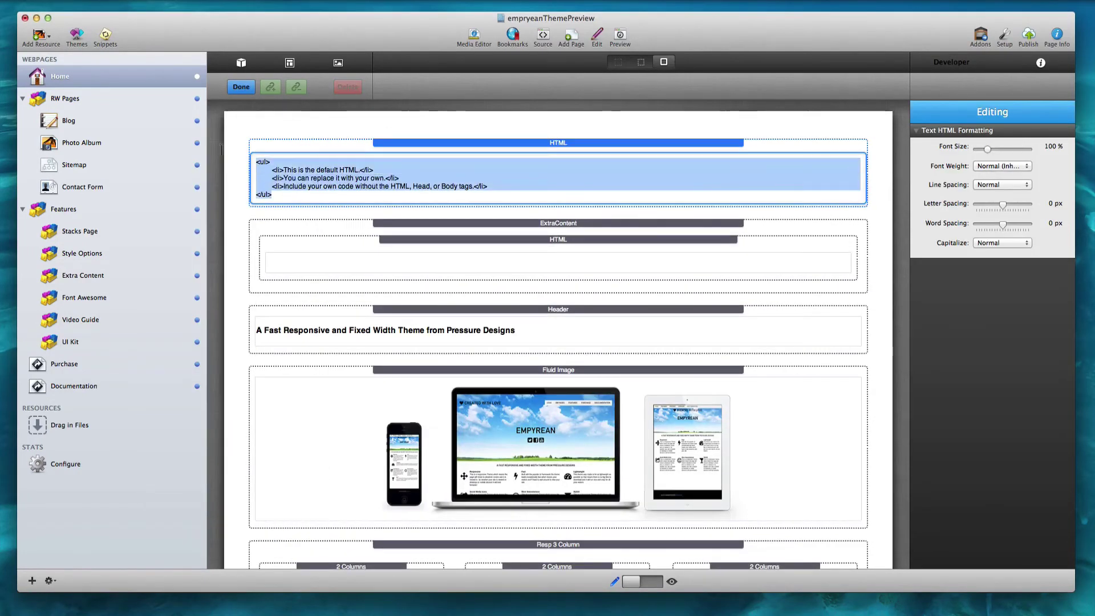
pyautogui.write('<li class="XXX"></li>')
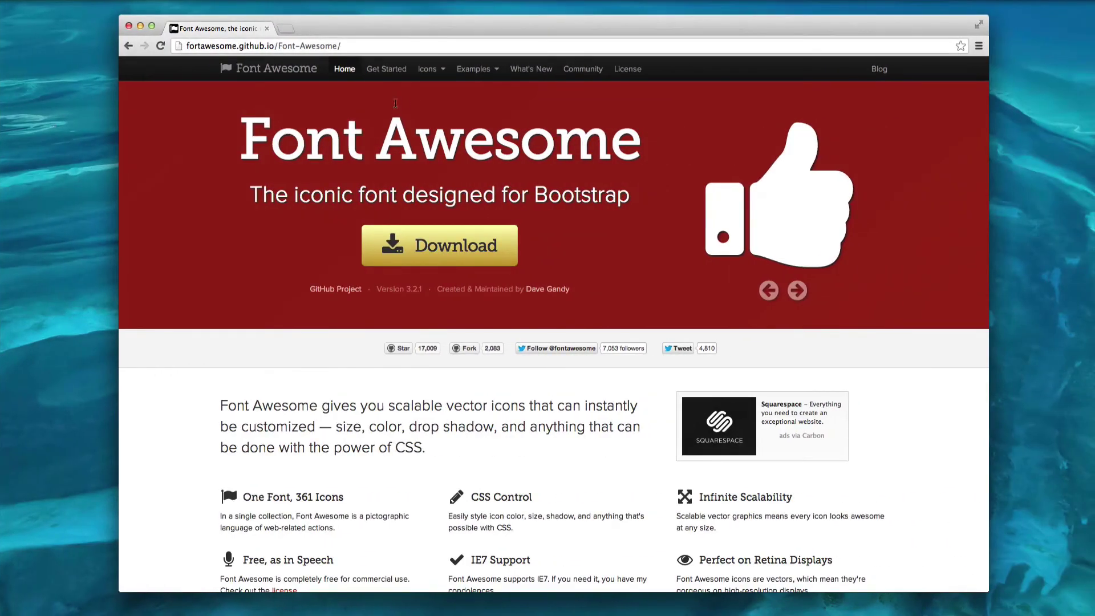
# Step: Browse the icon list on the Font Awesome website and open the icon-road page
pyautogui.click(429, 78)
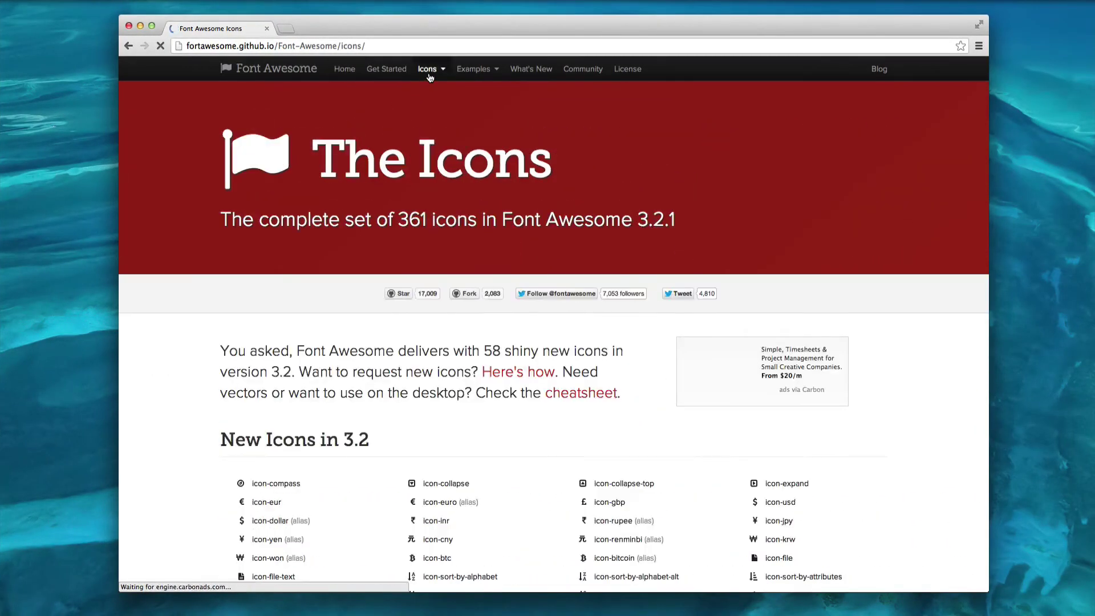
pyautogui.scroll(-6, 451, 174)
pyautogui.scroll(-20, 451, 174)
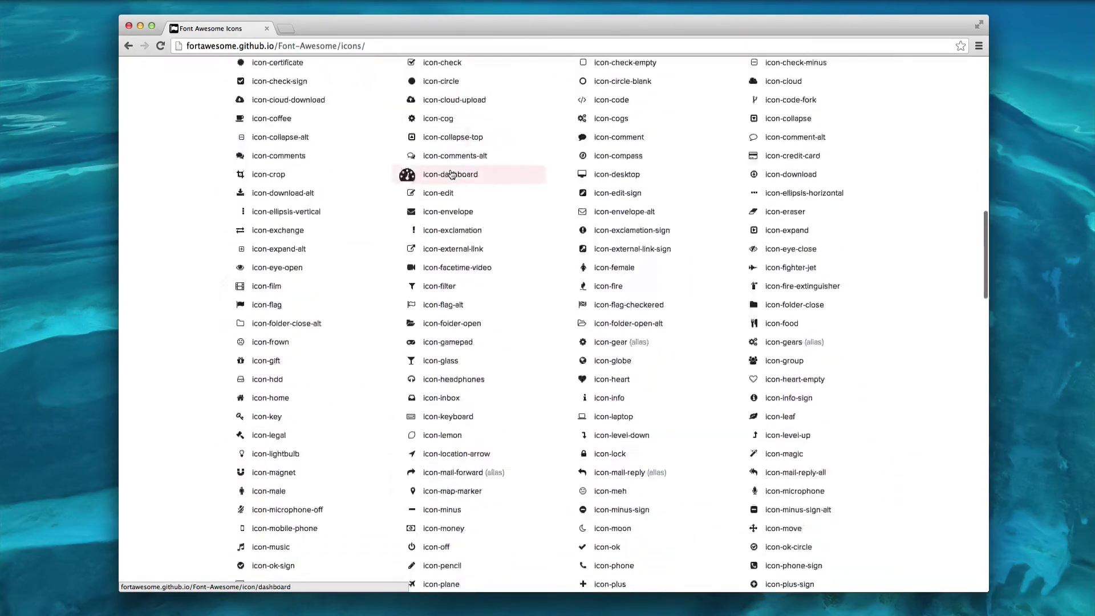
pyautogui.scroll(-15, 451, 174)
pyautogui.scroll(20, 451, 174)
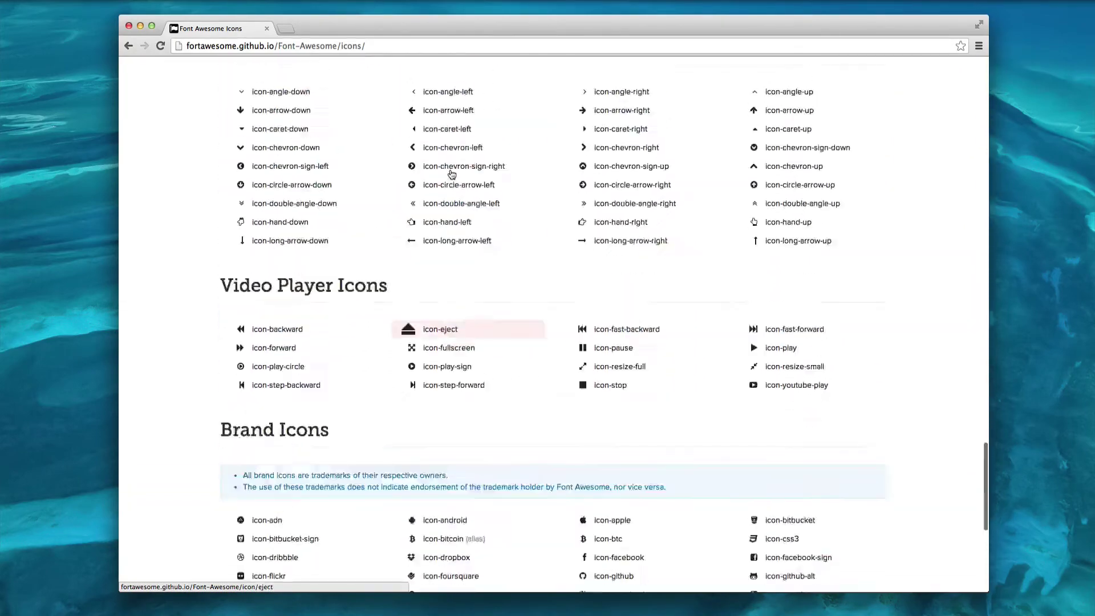
pyautogui.scroll(5, 452, 174)
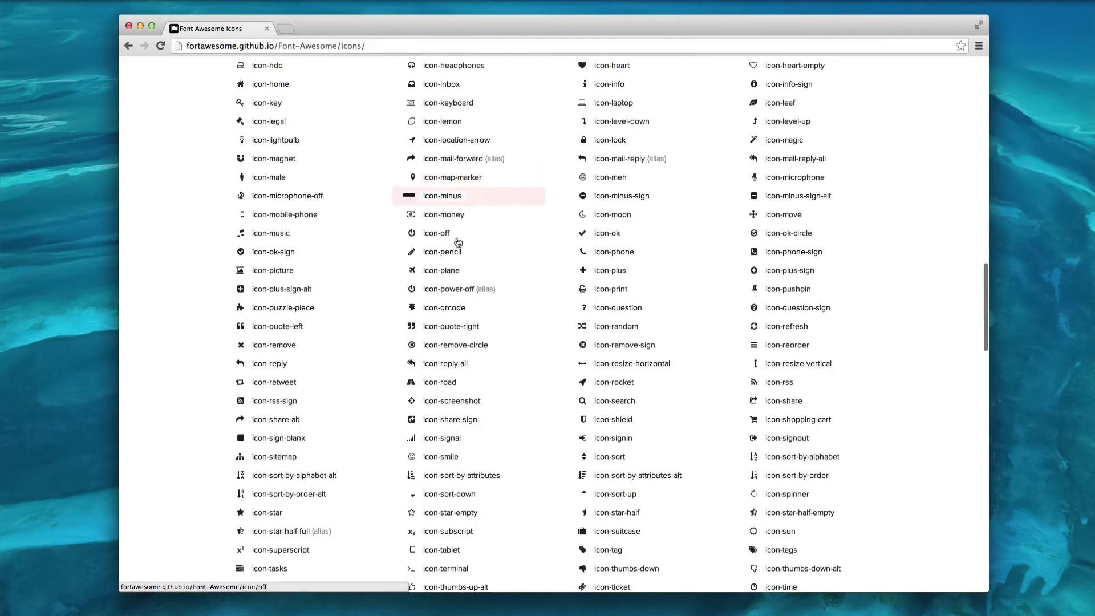
pyautogui.click(458, 387)
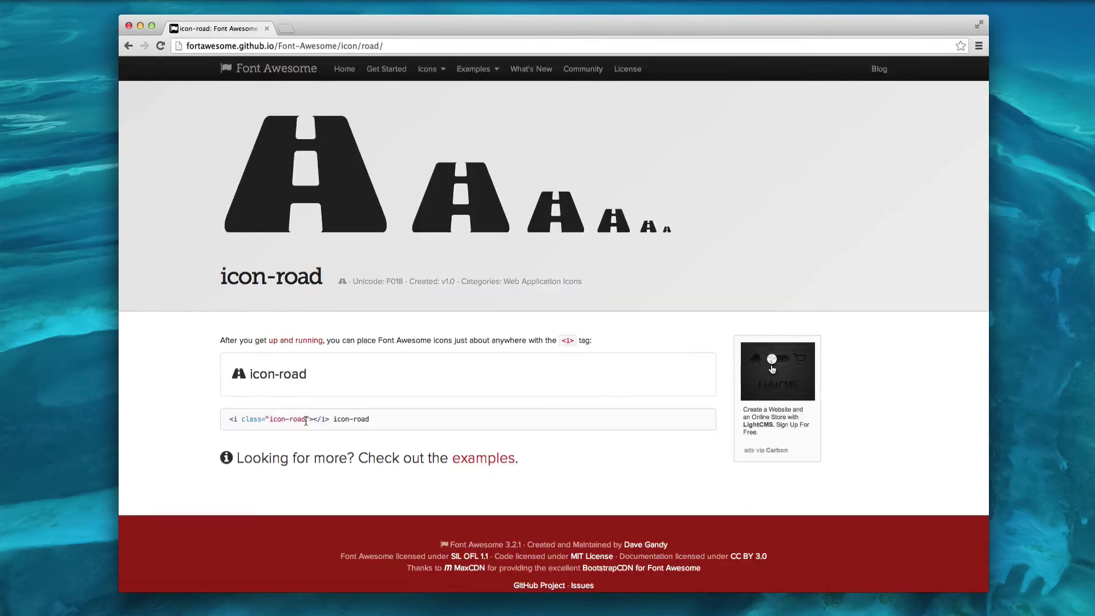
# Step: Copy the class name icon-road from the example markup and switch back to RapidWeaver
pyautogui.moveTo(307, 420); pyautogui.dragTo(271, 422)
pyautogui.press('cmd+c')
pyautogui.hotkey('ctrl', 'Left')
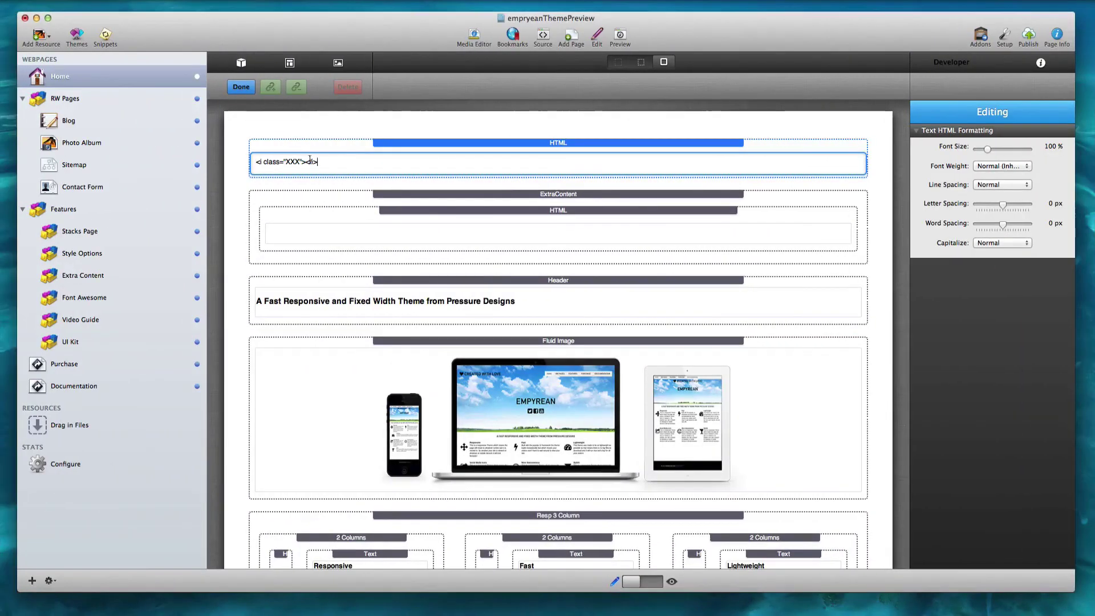
# Step: Replace the XXX placeholder in the HTML stack with the copied icon class and preview the Home page
pyautogui.doubleClick(289, 159)
pyautogui.press('cmd+v')
pyautogui.click(433, 150)
pyautogui.click(644, 582)
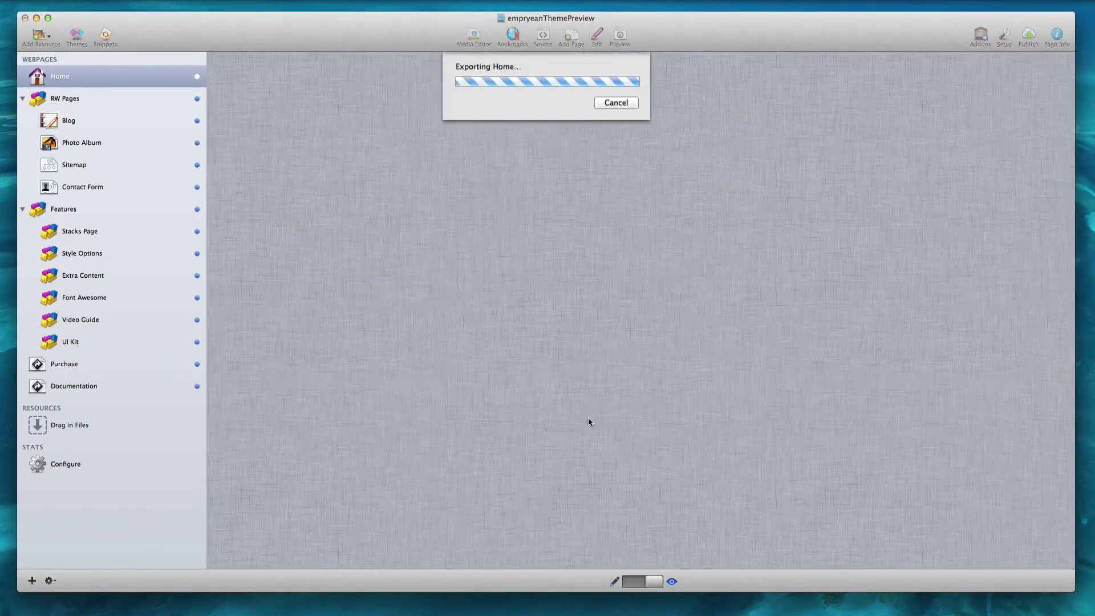
pyautogui.scroll(-2, 576, 381)
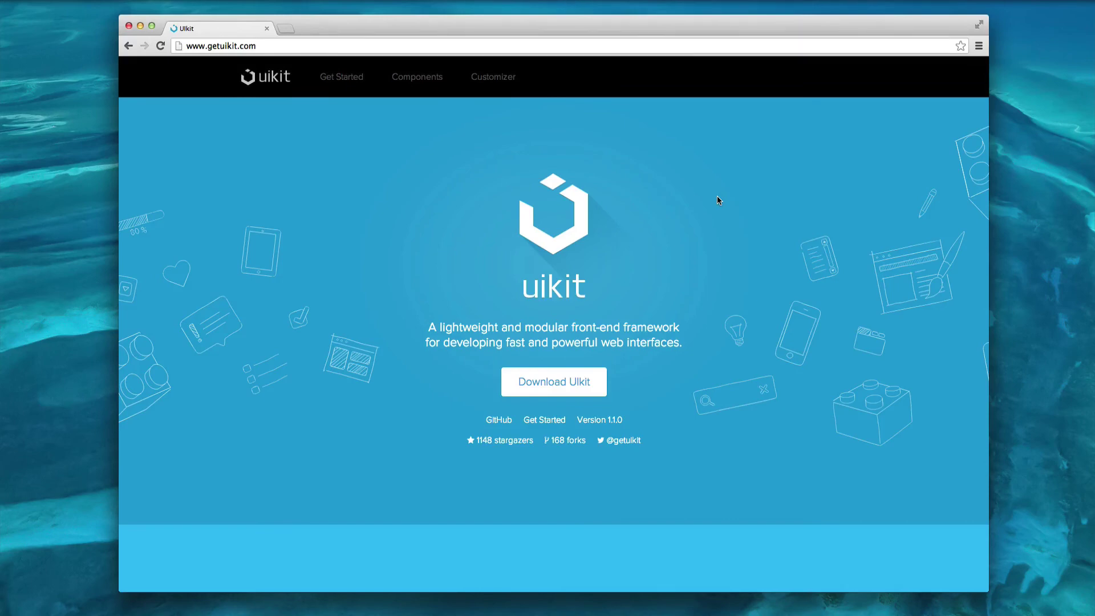
# Step: Examine the Components documentation on the UIkit website and the Badge component's usage and modifiers
pyautogui.click(417, 77)
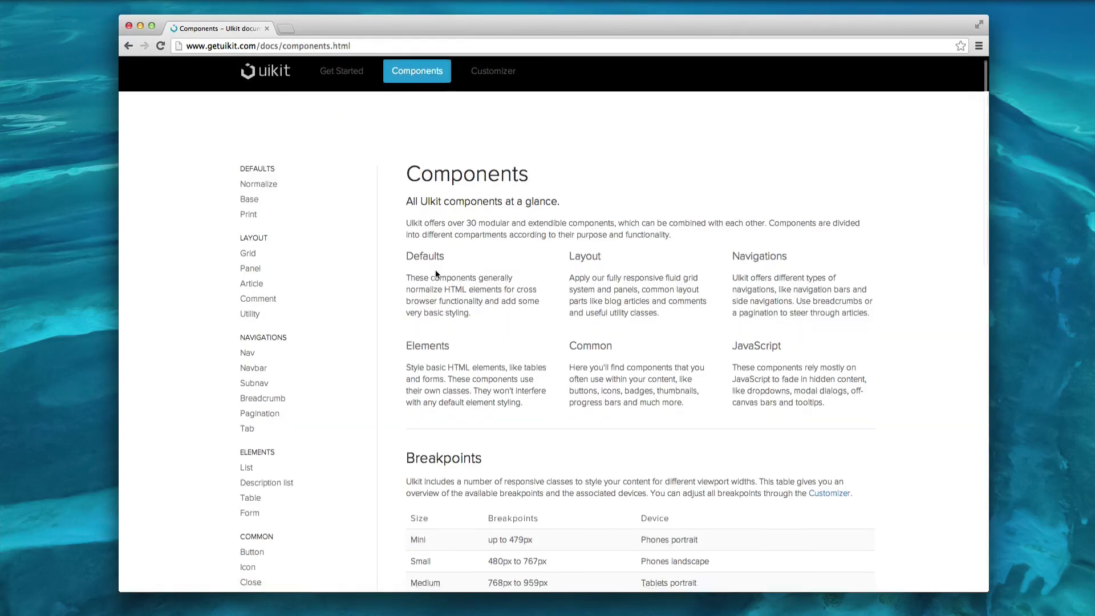
pyautogui.scroll(-5, 285, 300)
pyautogui.scroll(-8, 266, 375)
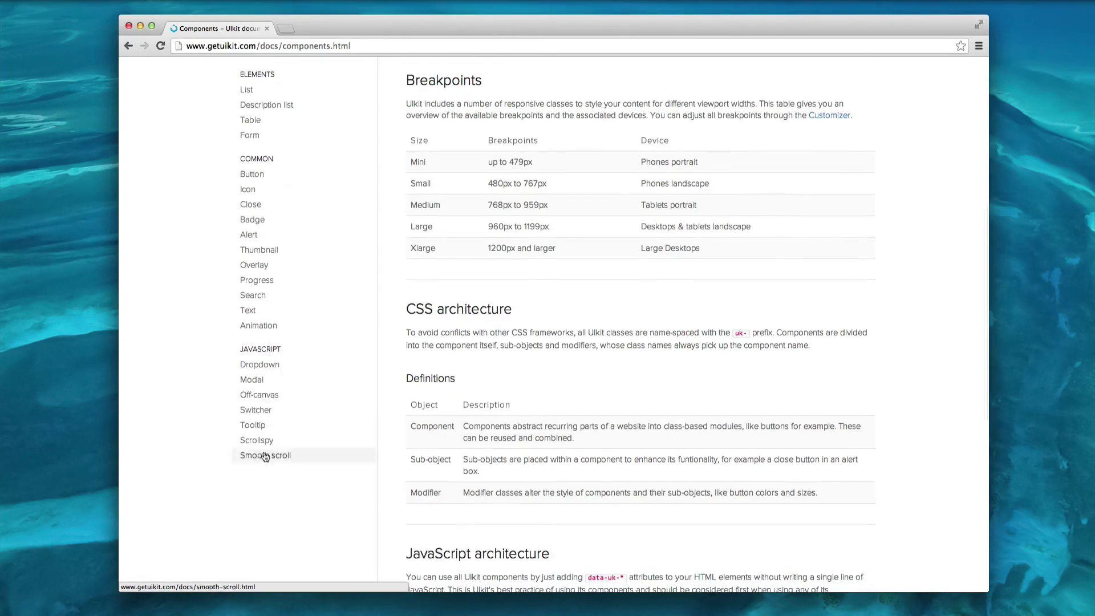
pyautogui.scroll(4, 259, 276)
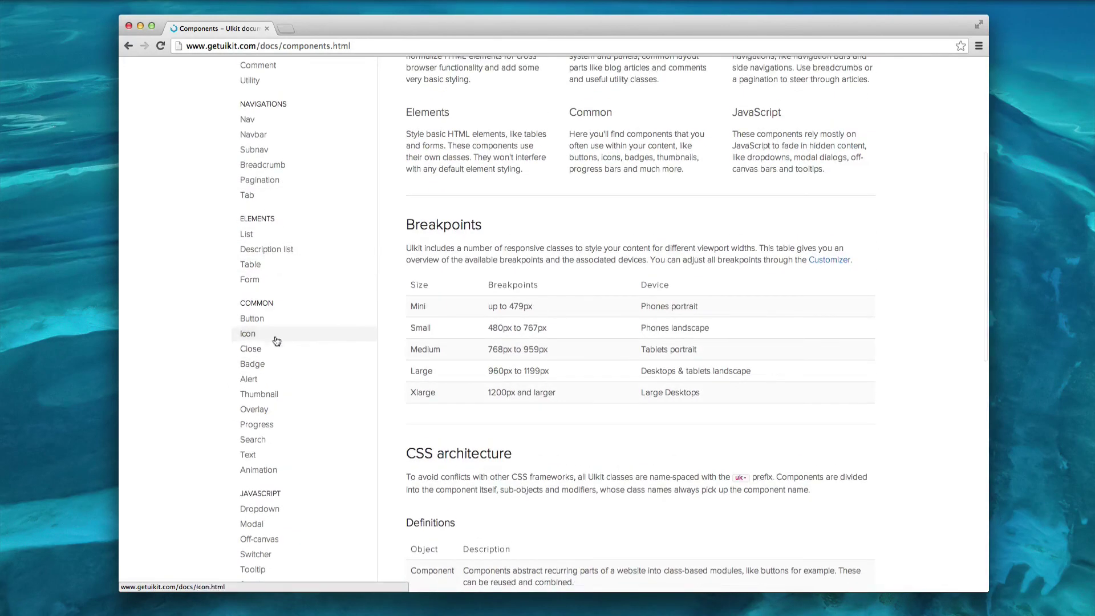
pyautogui.click(267, 363)
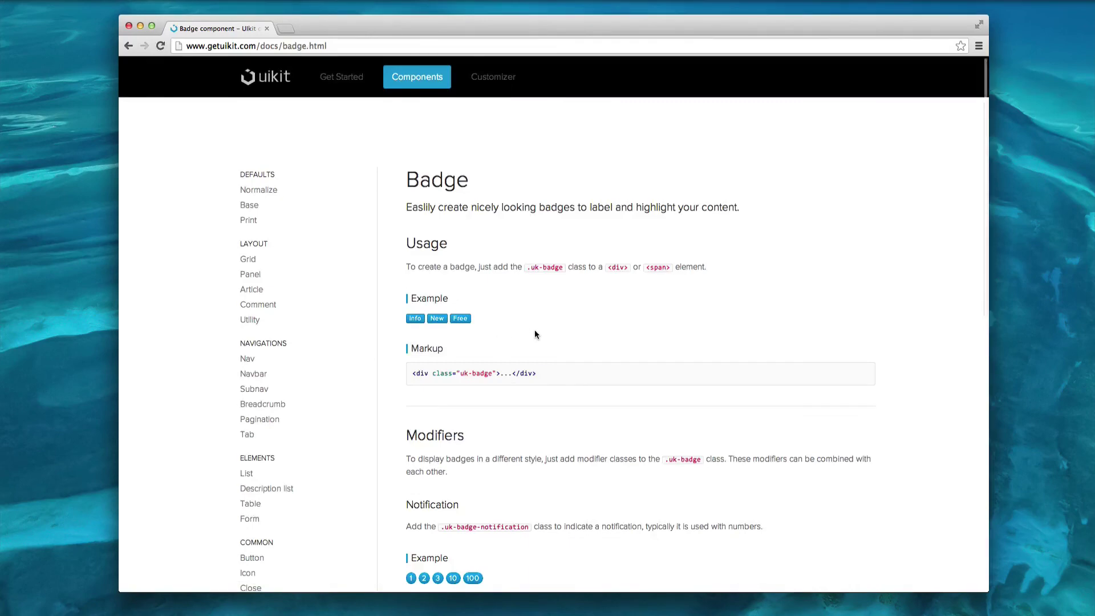
pyautogui.scroll(-4, 535, 334)
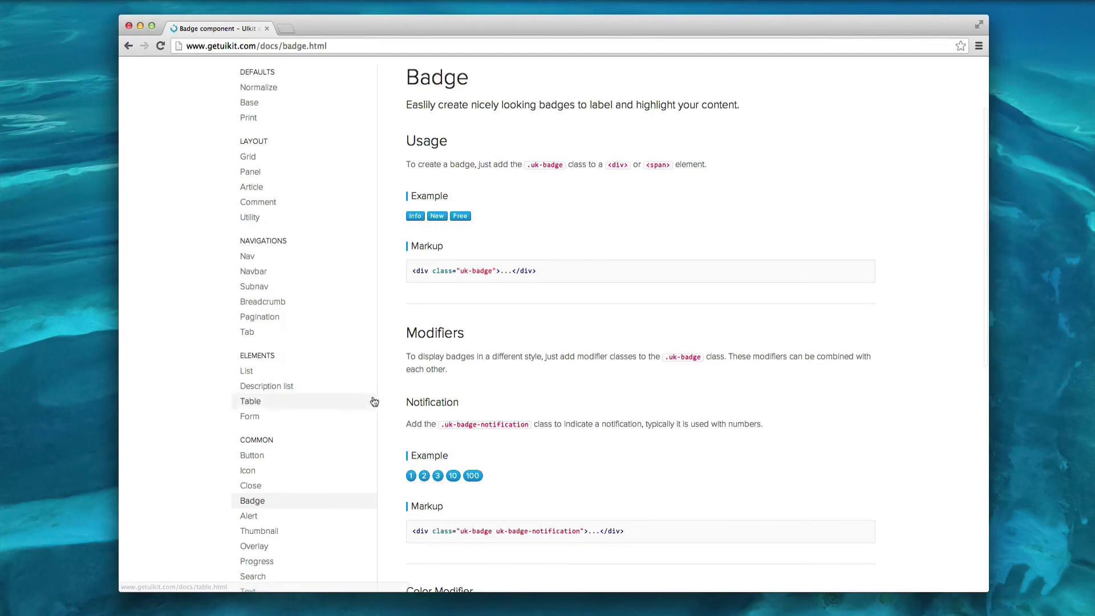
pyautogui.scroll(-5, 388, 383)
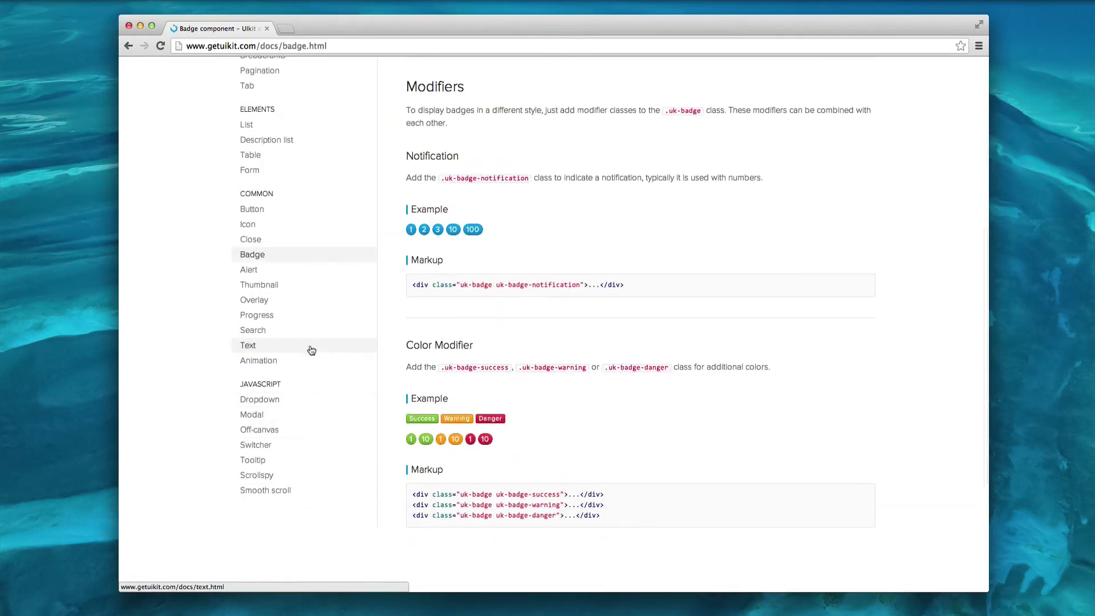
# Step: Review the UIkit documentation pages for the Progress and Alert components, including their modifiers
pyautogui.click(286, 315)
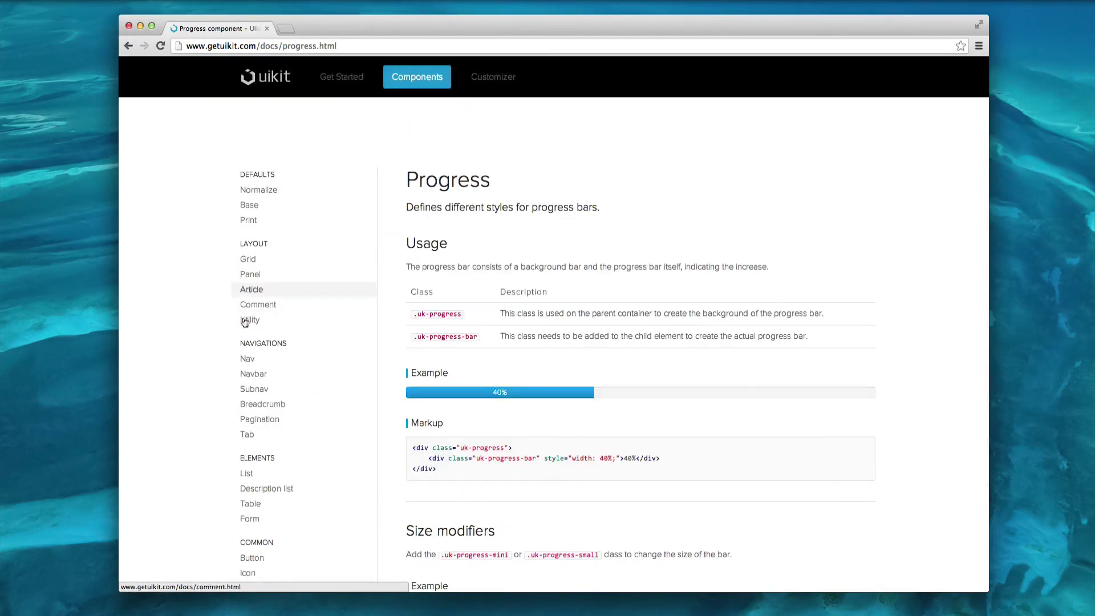
pyautogui.scroll(-1, 289, 410)
pyautogui.scroll(-3, 289, 474)
pyautogui.click(272, 459)
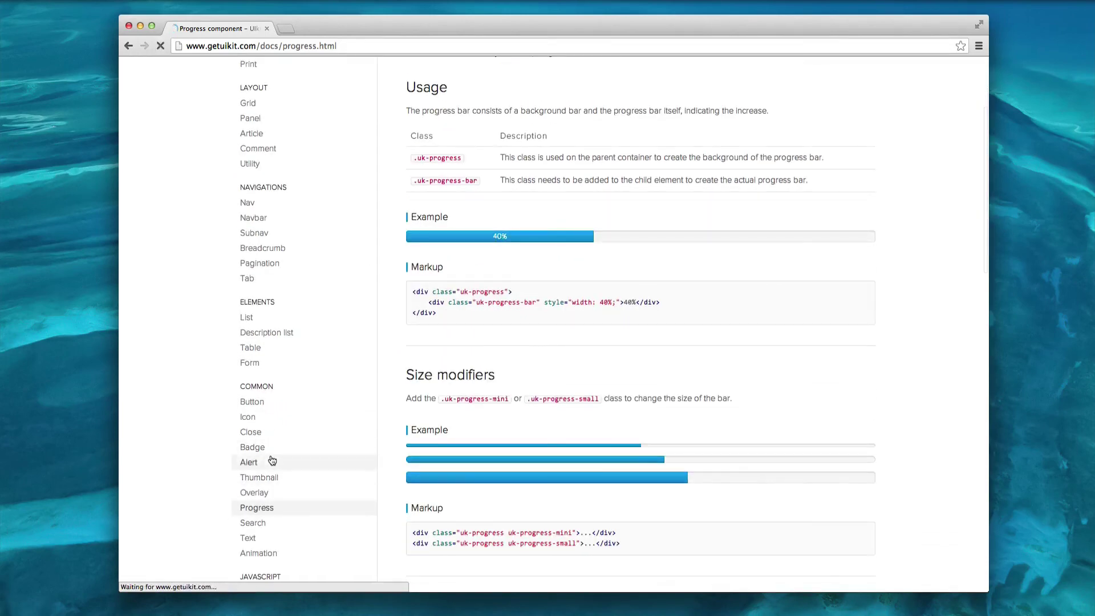
pyautogui.scroll(-7, 467, 406)
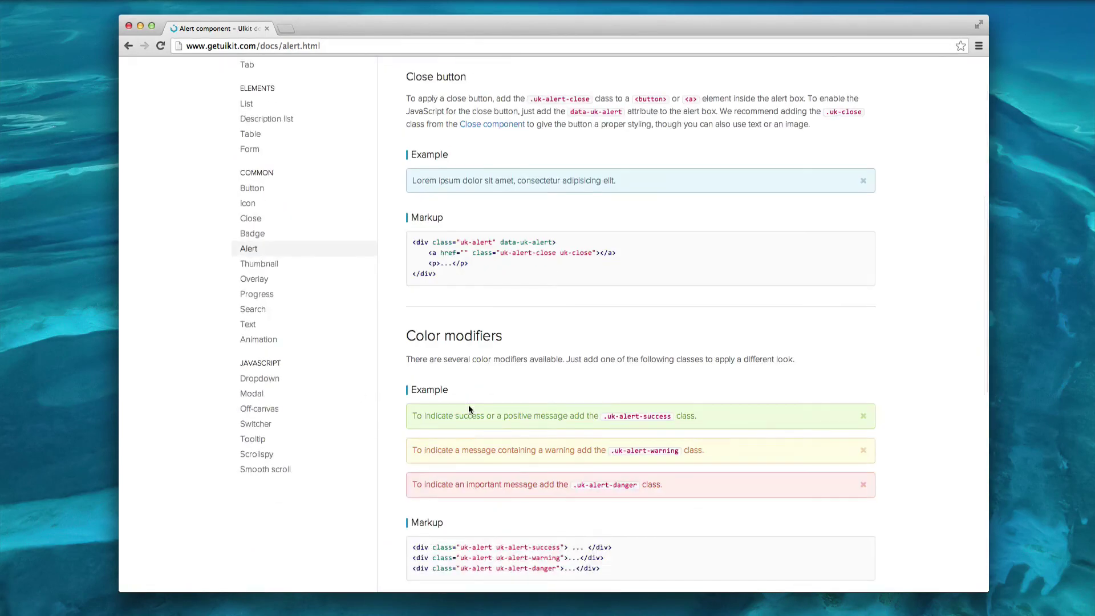